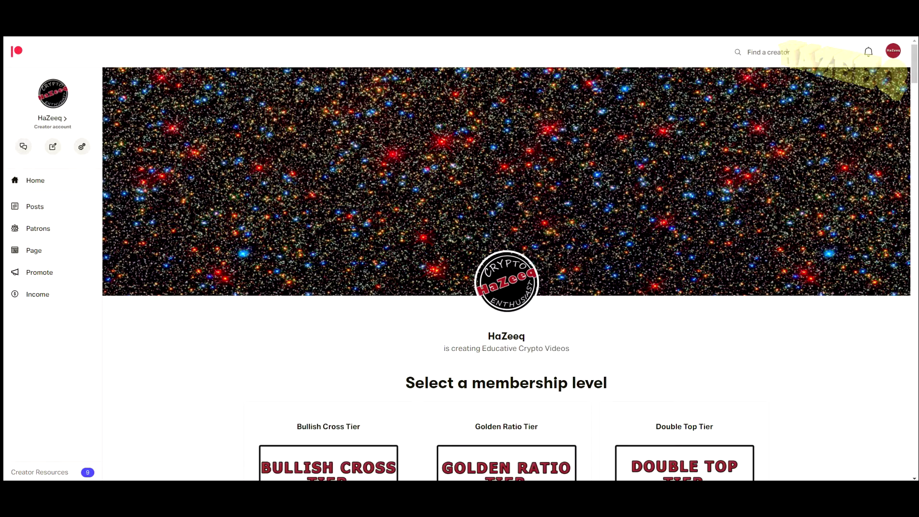
- Review the prices and benefits of the five membership tiers, from Bullish Cross Tier to Crypto Maniac Tier
{"action": "scroll", "coordinate": [396, 264], "scroll_direction": "down", "scroll_amount": 5}
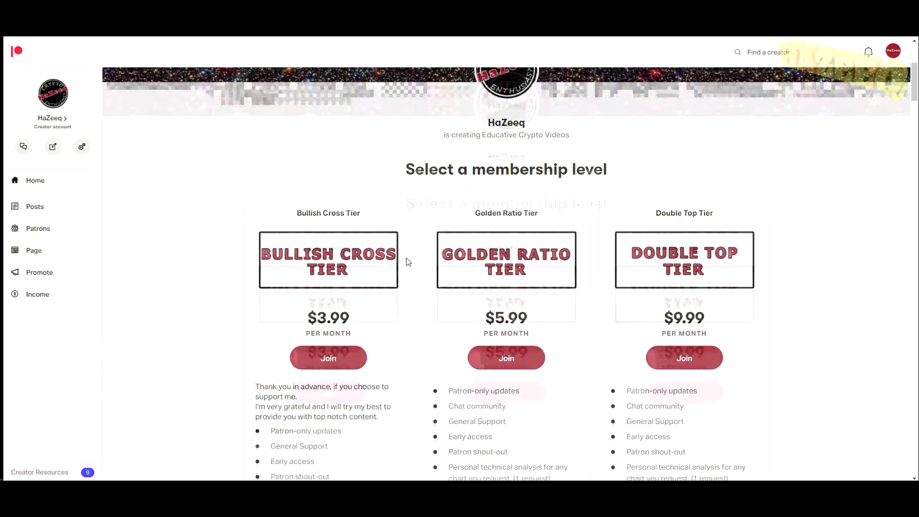
{"action": "scroll", "coordinate": [360, 242], "scroll_direction": "down", "scroll_amount": 6}
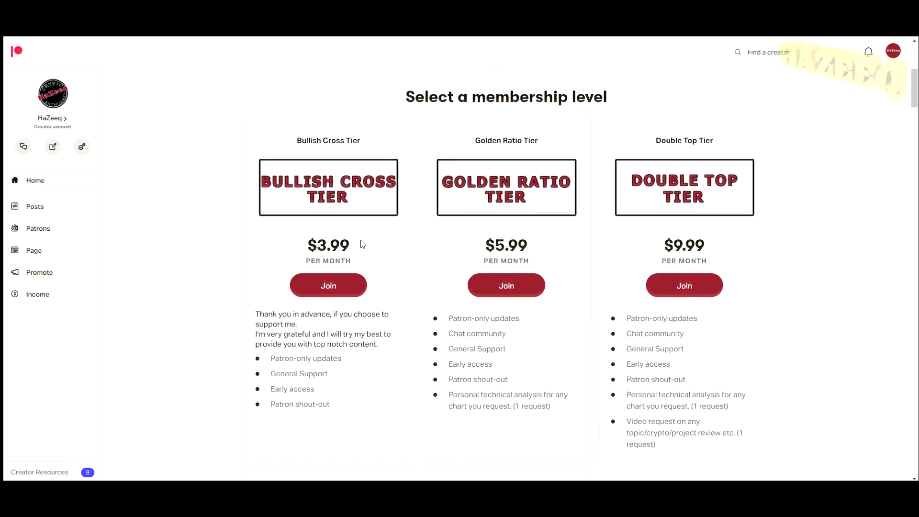
{"action": "scroll", "coordinate": [411, 232], "scroll_direction": "up", "scroll_amount": 2}
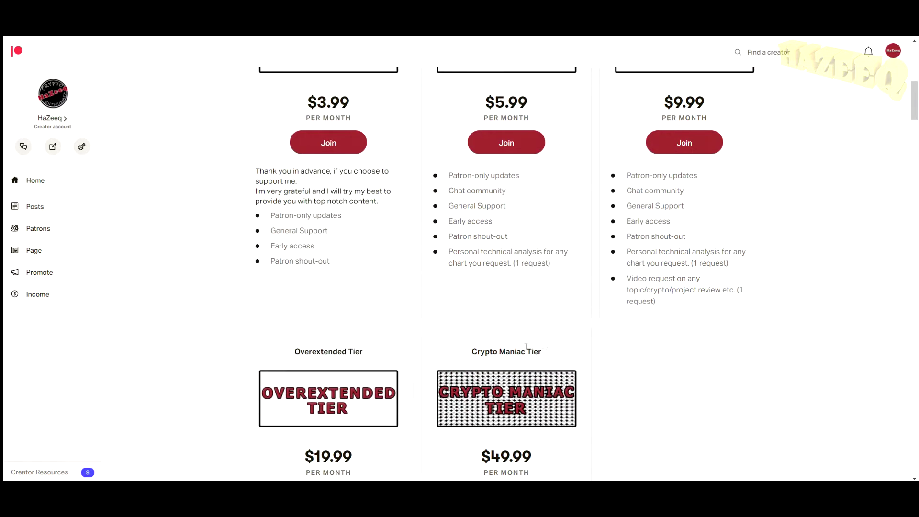
{"action": "scroll", "coordinate": [562, 269], "scroll_direction": "up", "scroll_amount": 2}
{"action": "scroll", "coordinate": [640, 266], "scroll_direction": "down", "scroll_amount": 1}
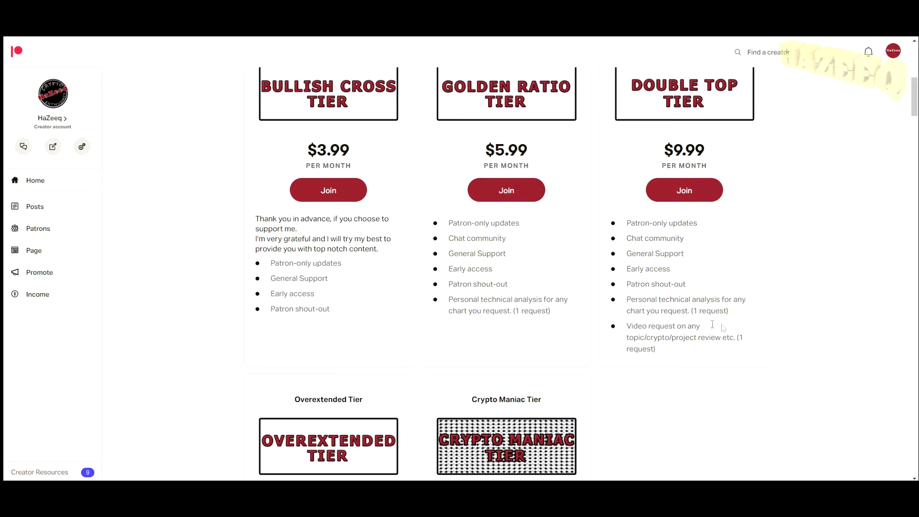
{"action": "scroll", "coordinate": [529, 270], "scroll_direction": "down", "scroll_amount": 2}
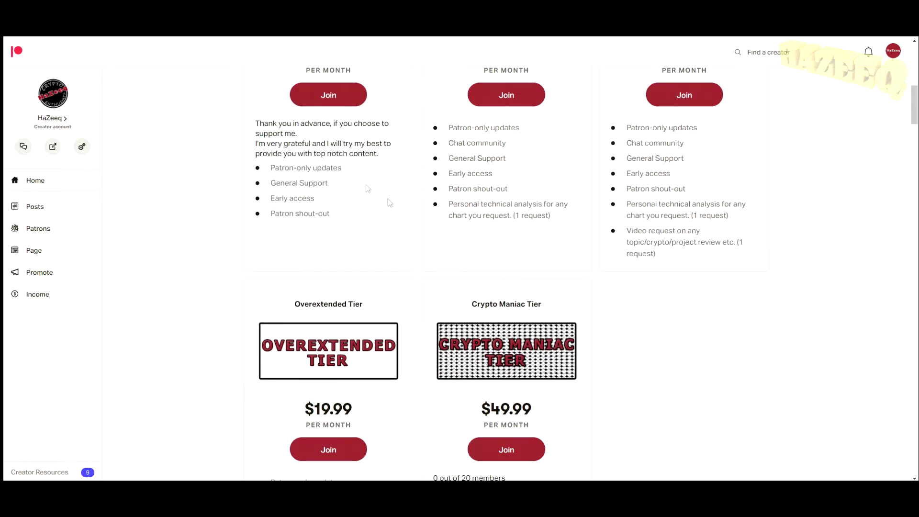
{"action": "scroll", "coordinate": [491, 293], "scroll_direction": "down", "scroll_amount": 2}
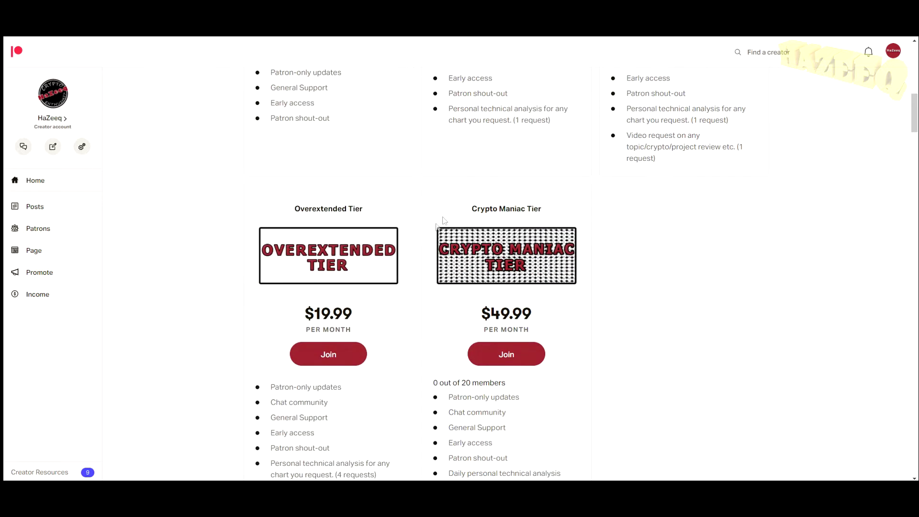
{"action": "scroll", "coordinate": [479, 239], "scroll_direction": "up", "scroll_amount": 2}
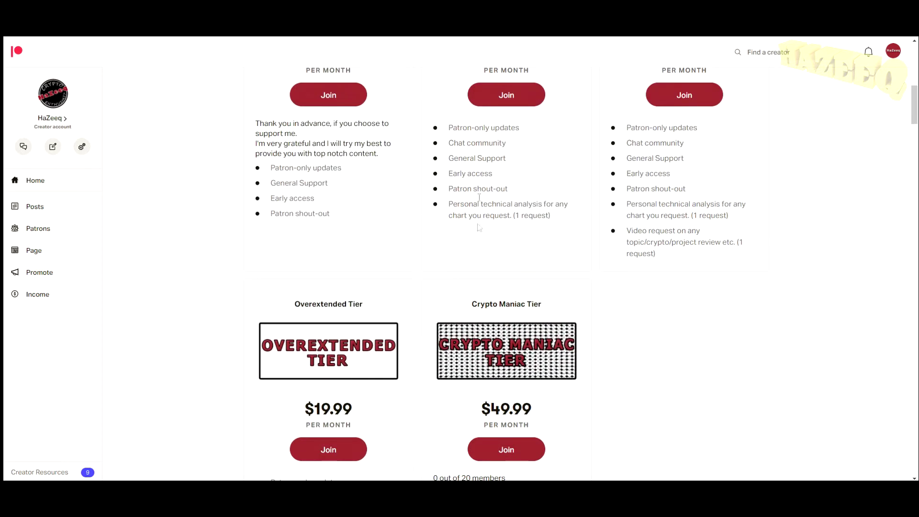
{"action": "scroll", "coordinate": [403, 252], "scroll_direction": "up", "scroll_amount": 3}
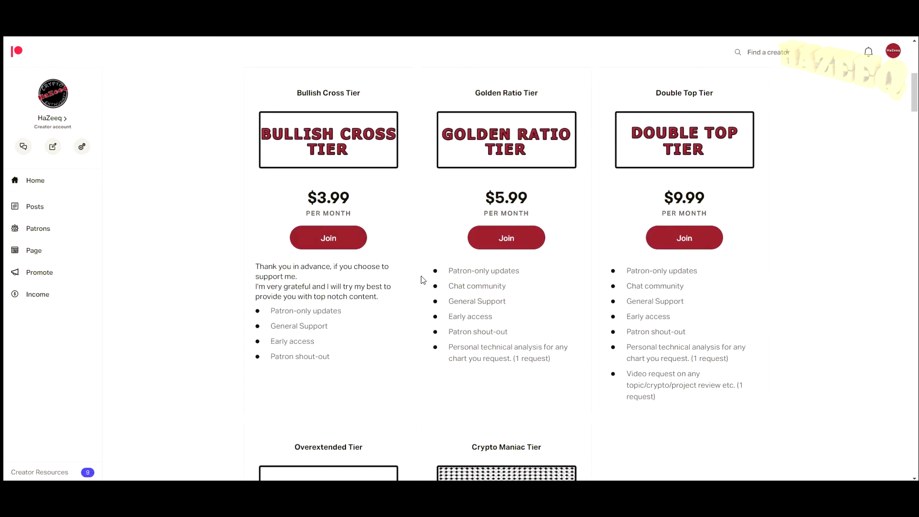
{"action": "scroll", "coordinate": [422, 277], "scroll_direction": "up", "scroll_amount": 1}
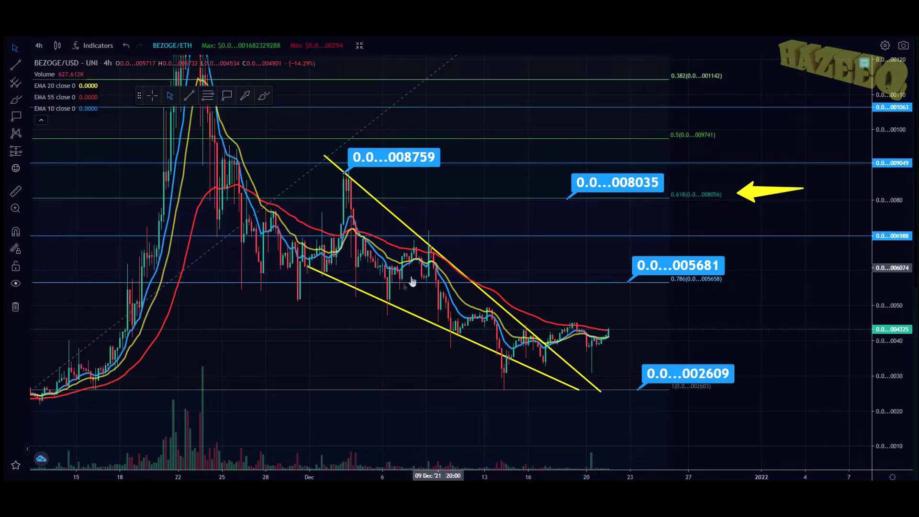
- Measure the BEZOGE/USD price move from the mid-December low up to the current price, and clear the measurement
{"action": "left_click_drag", "start_coordinate": [349, 317], "coordinate": [375, 309]}
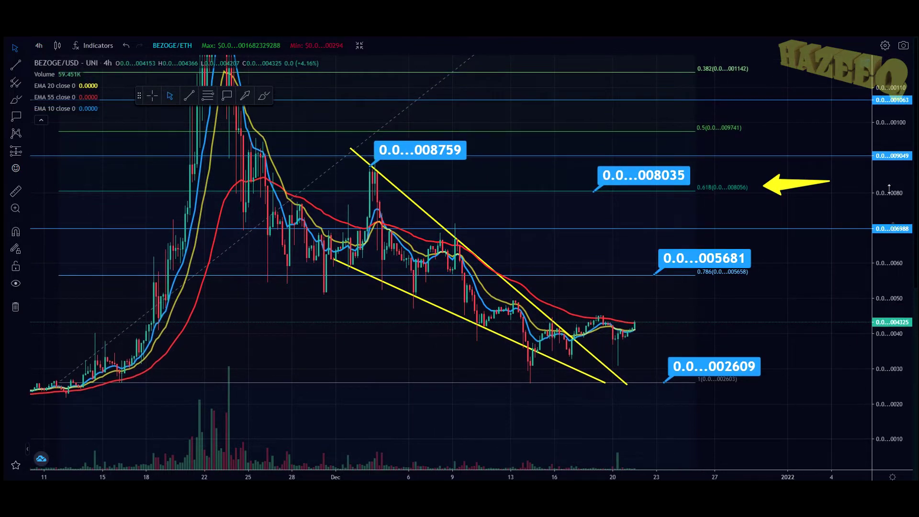
{"action": "left_click_drag", "start_coordinate": [878, 140], "coordinate": [878, 287]}
{"action": "left_click_drag", "start_coordinate": [291, 477], "coordinate": [604, 475]}
{"action": "left_click_drag", "start_coordinate": [656, 391], "coordinate": [593, 414]}
{"action": "left_click_drag", "start_coordinate": [893, 110], "coordinate": [892, 205]}
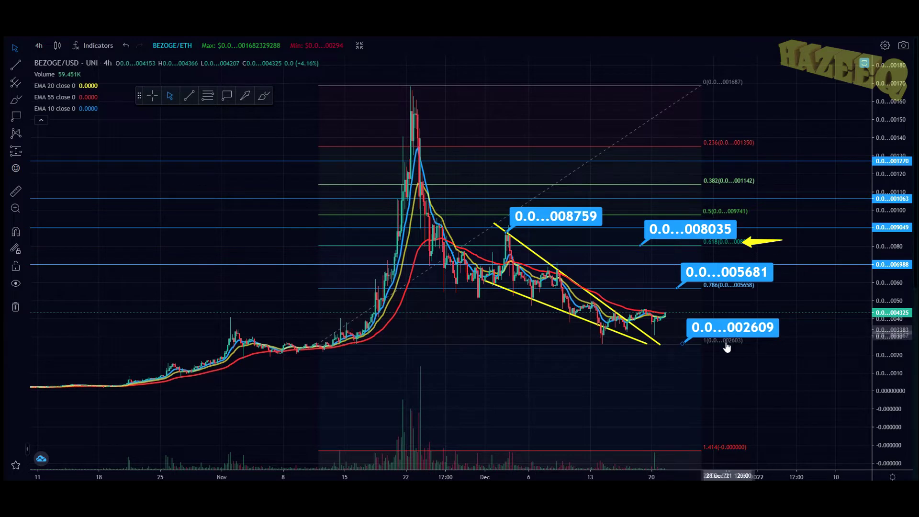
{"action": "left_click_drag", "start_coordinate": [558, 475], "coordinate": [338, 429]}
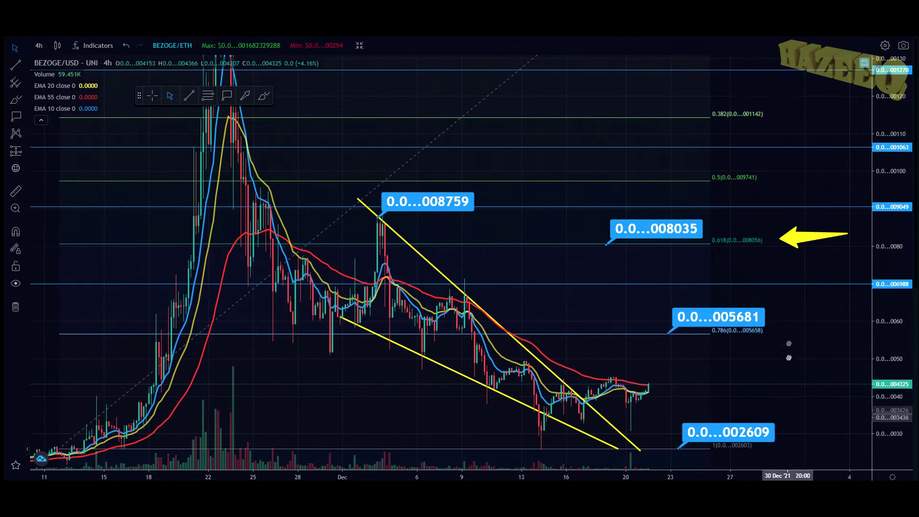
{"action": "left_click_drag", "start_coordinate": [788, 351], "coordinate": [797, 213]}
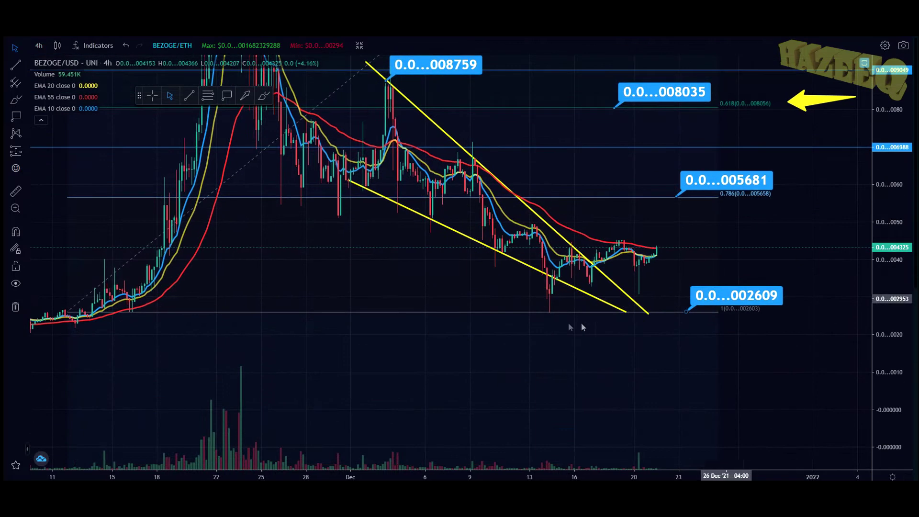
{"action": "left_click", "coordinate": [547, 312], "text": "shift"}
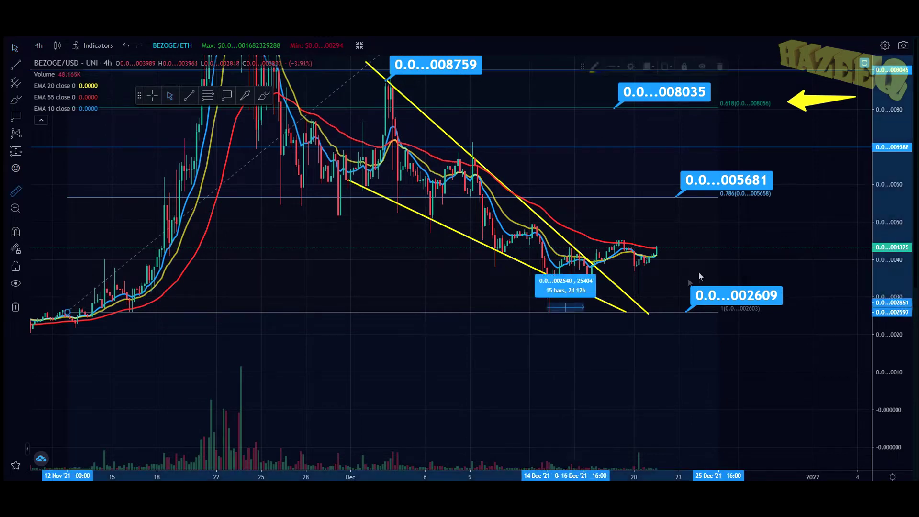
{"action": "left_click", "coordinate": [709, 248]}
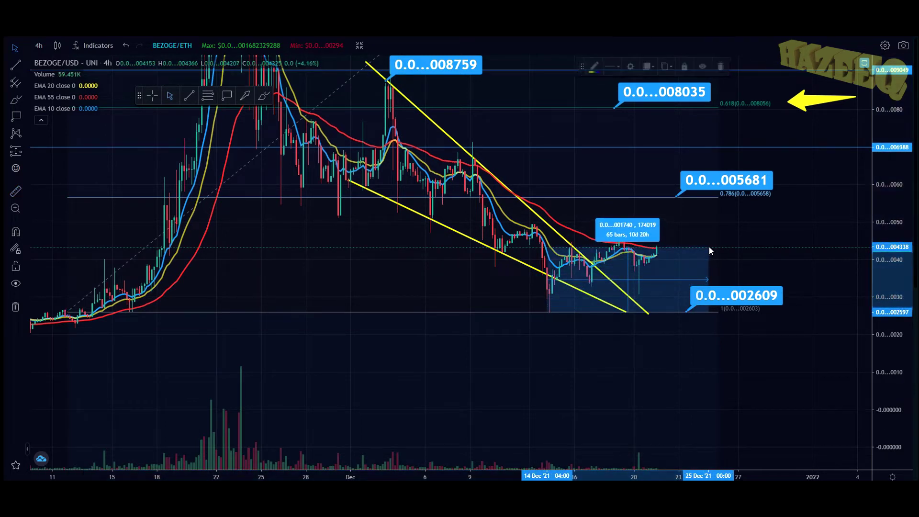
{"action": "left_click", "coordinate": [760, 266]}
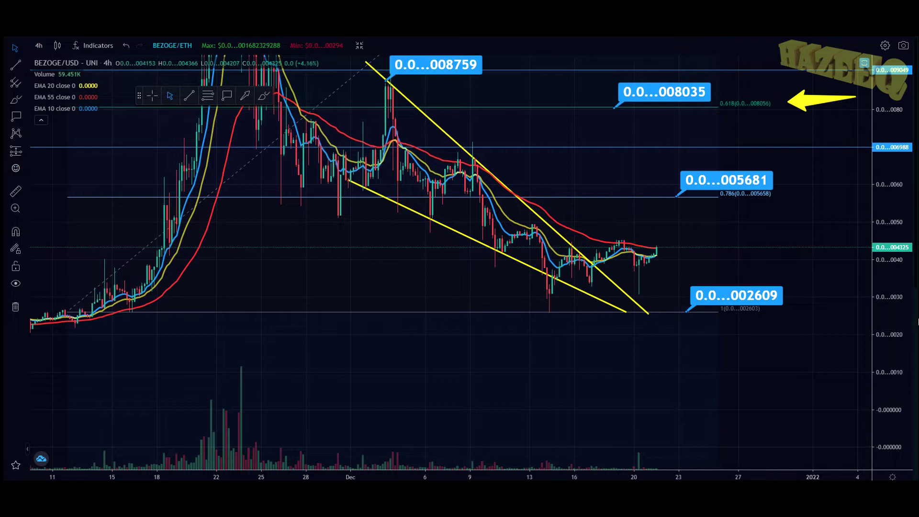
- Sketch freehand brush strokes from the latest candles, showing price and the moving averages curving upward
{"action": "left_click_drag", "start_coordinate": [893, 289], "coordinate": [893, 318]}
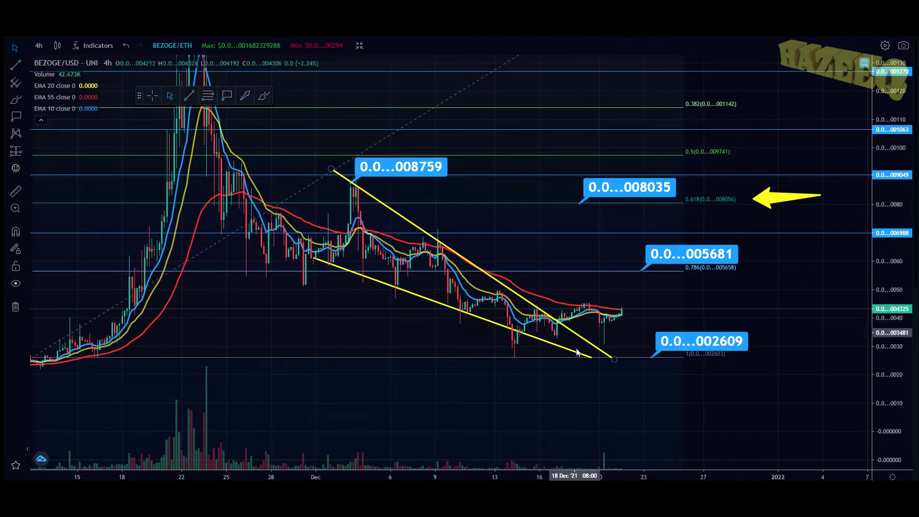
{"action": "left_click_drag", "start_coordinate": [596, 396], "coordinate": [575, 406]}
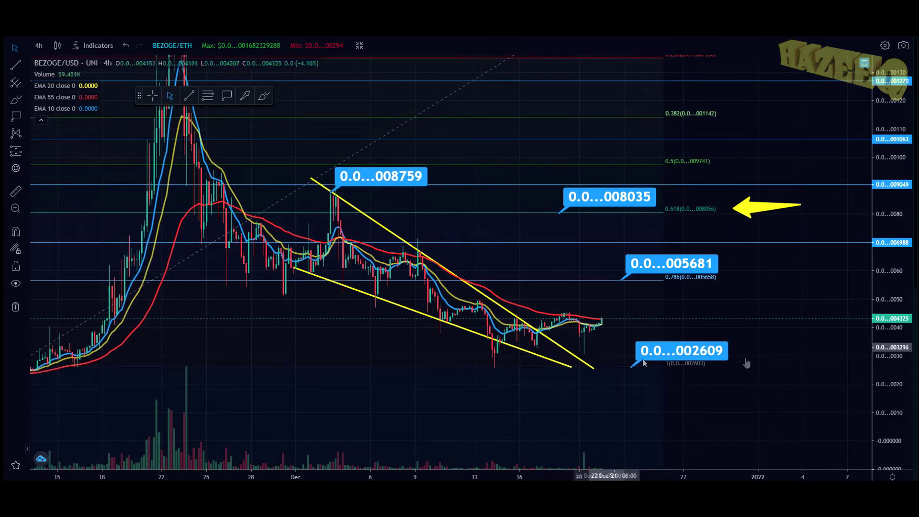
{"action": "left_click_drag", "start_coordinate": [888, 350], "coordinate": [889, 290]}
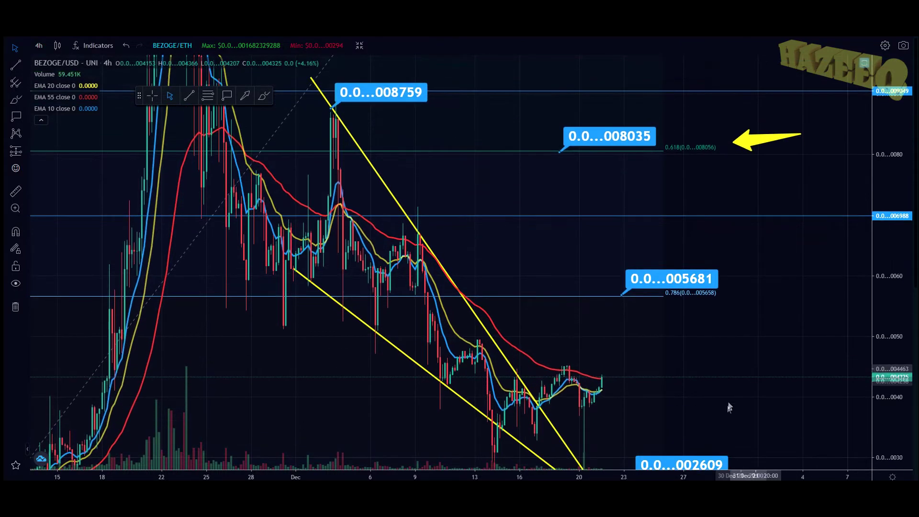
{"action": "left_click_drag", "start_coordinate": [722, 403], "coordinate": [747, 289]}
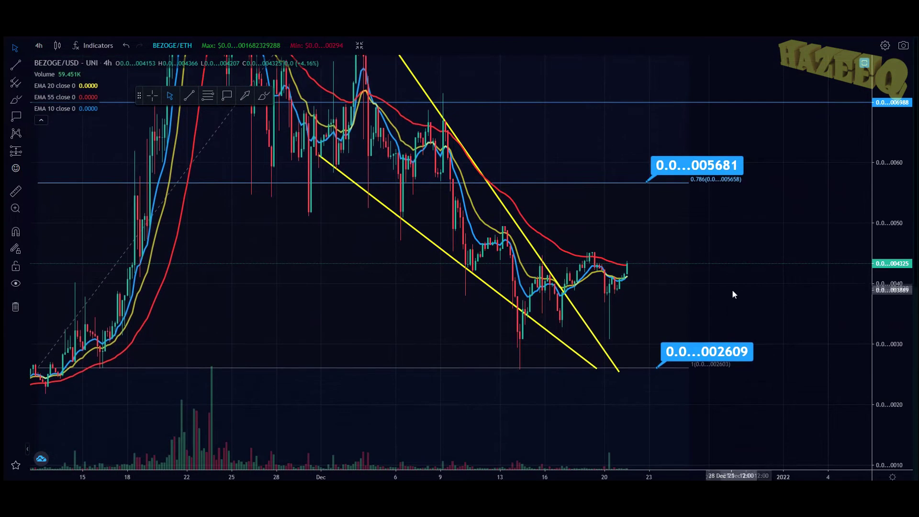
{"action": "left_click_drag", "start_coordinate": [617, 475], "coordinate": [670, 475]}
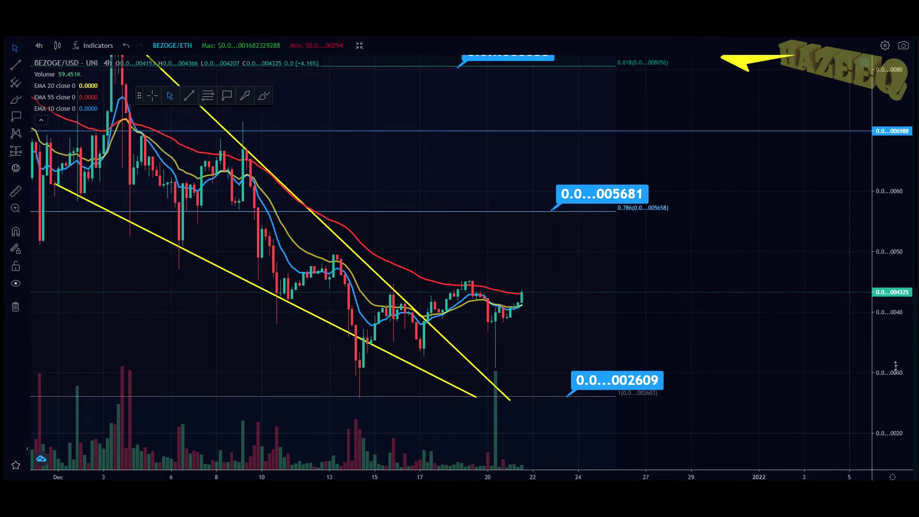
{"action": "left_click_drag", "start_coordinate": [895, 367], "coordinate": [824, 257]}
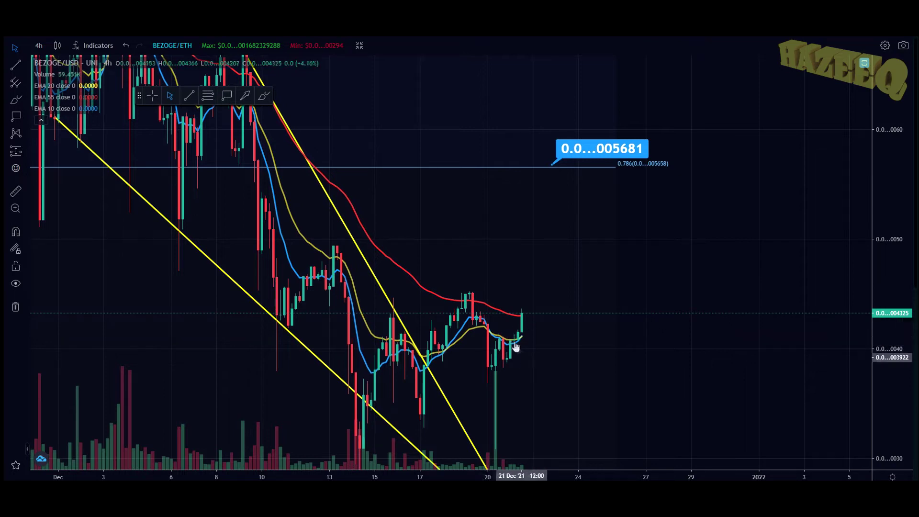
{"action": "left_click", "coordinate": [264, 96]}
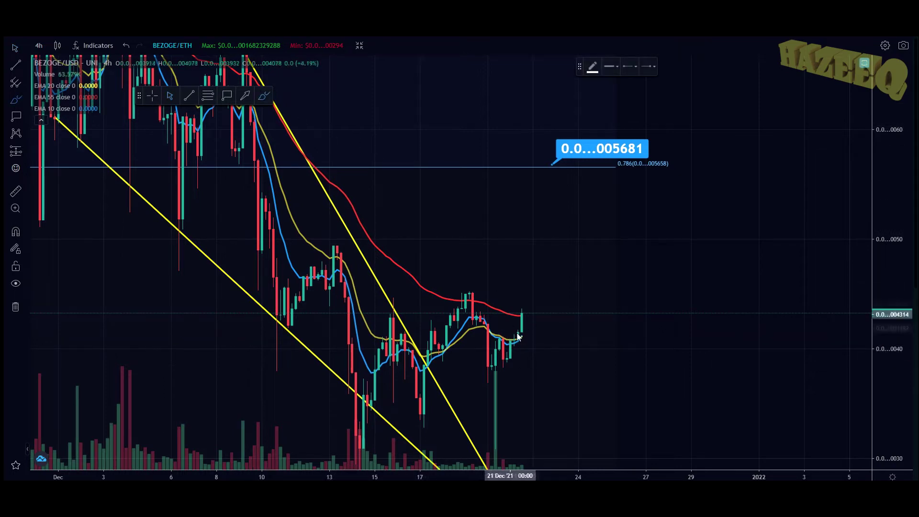
{"action": "left_click_drag", "start_coordinate": [517, 316], "coordinate": [525, 314]}
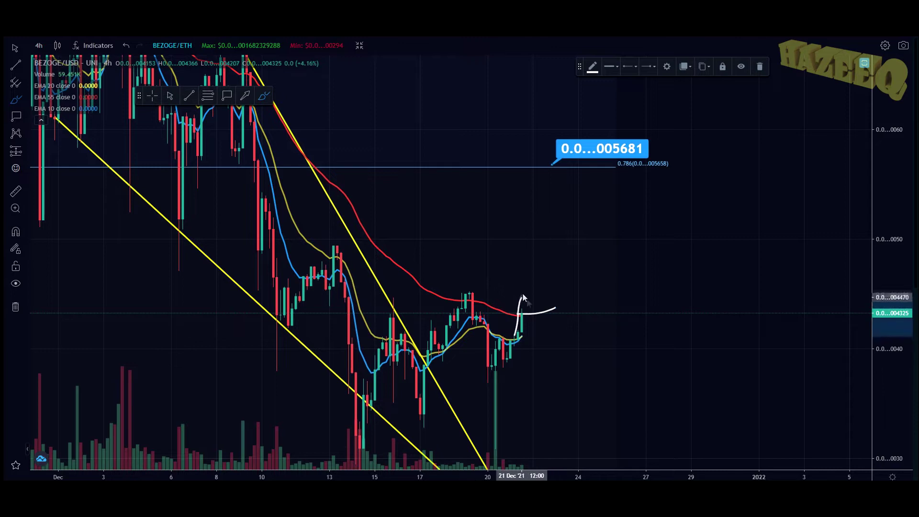
{"action": "left_click_drag", "start_coordinate": [557, 294], "coordinate": [567, 276]}
{"action": "left_click_drag", "start_coordinate": [543, 314], "coordinate": [608, 268]}
{"action": "mouse_move", "coordinate": [523, 338]}
{"action": "left_mouse_down"}
{"action": "mouse_move", "coordinate": [570, 303]}
{"action": "mouse_move", "coordinate": [579, 271]}
{"action": "left_mouse_up"}
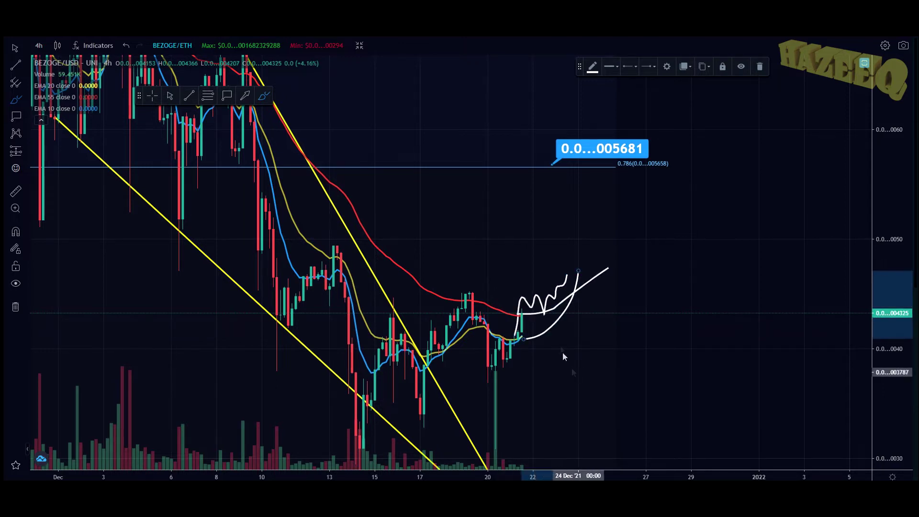
- Undo the freehand strokes showing the projected upward move
{"action": "key", "text": "ctrl+z"}
{"action": "key", "text": "ctrl+z"}
{"action": "key", "text": "ctrl+z"}
{"action": "key", "text": "ctrl+z"}
{"action": "key", "text": "ctrl+z"}
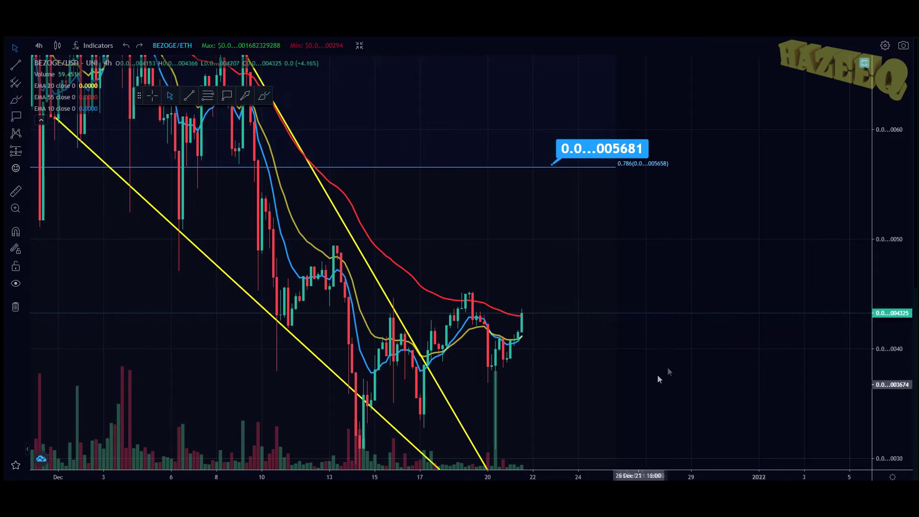
- Sketch a brush path from the mid-December low through the recent swings down to the 1 Fibonacci level, circle its end, and undo the strokes
{"action": "left_click_drag", "start_coordinate": [660, 375], "coordinate": [713, 318]}
{"action": "left_click_drag", "start_coordinate": [876, 119], "coordinate": [877, 158]}
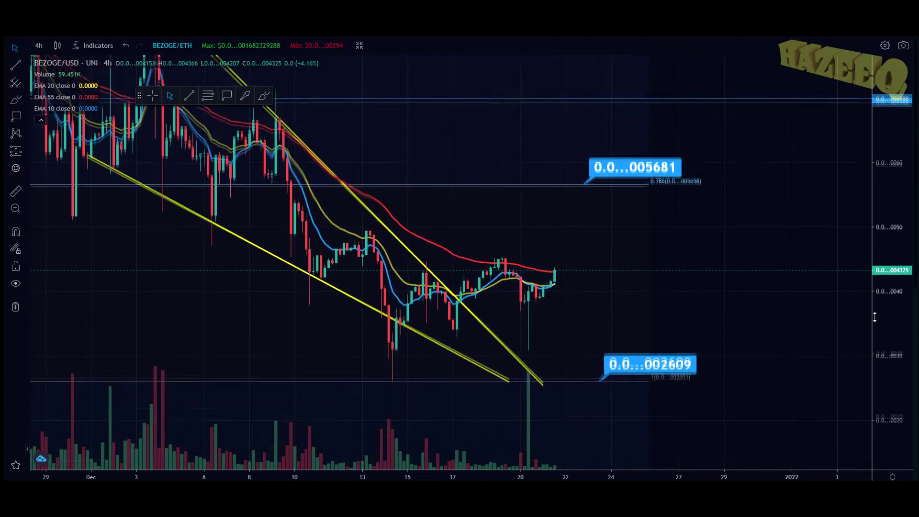
{"action": "left_click_drag", "start_coordinate": [312, 349], "coordinate": [364, 340]}
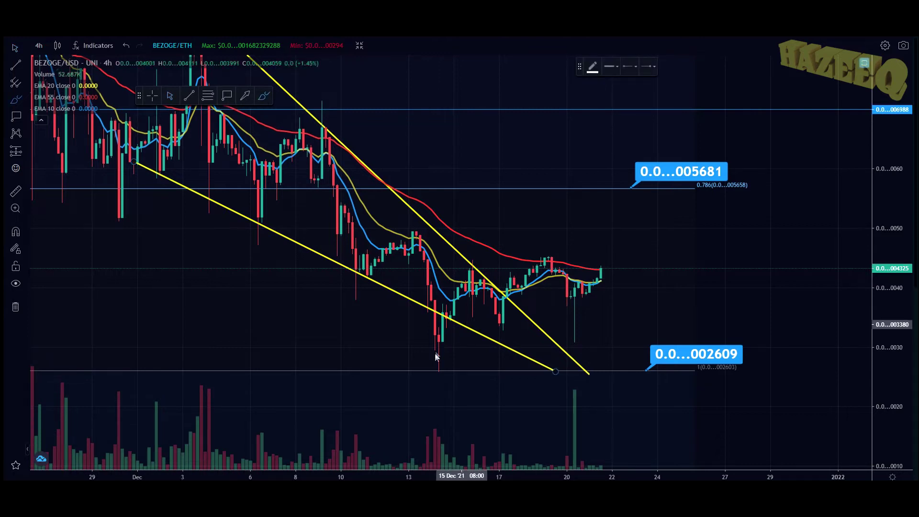
{"action": "mouse_move", "coordinate": [435, 366]}
{"action": "left_mouse_down"}
{"action": "mouse_move", "coordinate": [457, 296]}
{"action": "mouse_move", "coordinate": [500, 316]}
{"action": "mouse_move", "coordinate": [593, 278]}
{"action": "mouse_move", "coordinate": [616, 375]}
{"action": "mouse_move", "coordinate": [607, 361]}
{"action": "mouse_move", "coordinate": [633, 388]}
{"action": "mouse_move", "coordinate": [598, 378]}
{"action": "mouse_move", "coordinate": [621, 367]}
{"action": "left_mouse_up"}
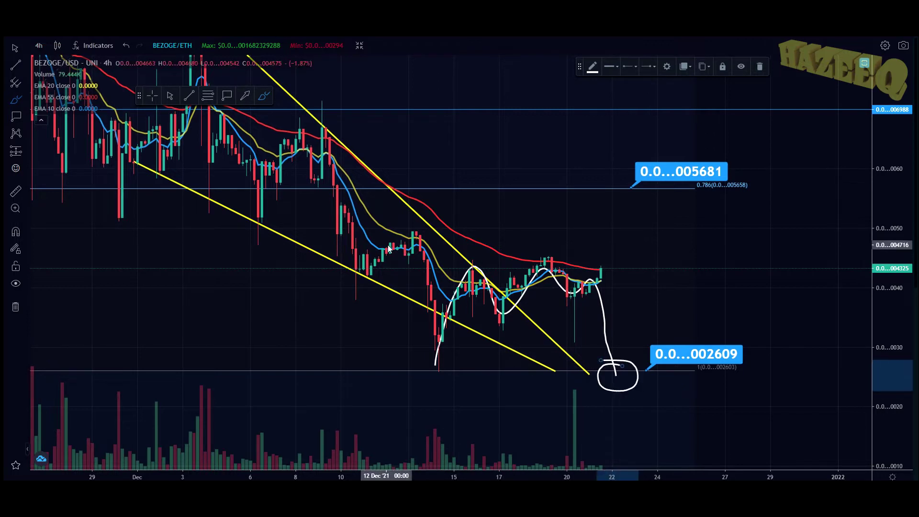
{"action": "key", "text": "ctrl+z"}
{"action": "key", "text": "ctrl+z"}
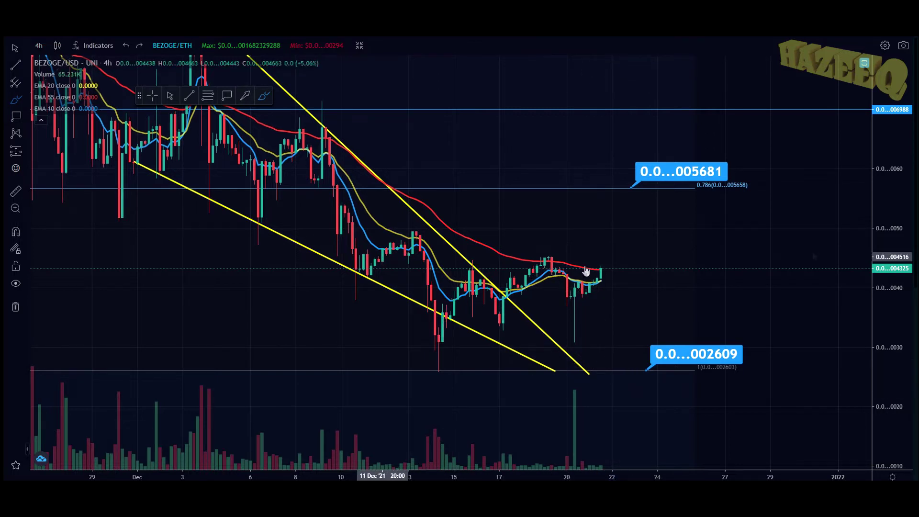
- Sketch a short freehand arc above the falling wedge, across the 0.618 Fibonacci level, and undo it
{"action": "left_click_drag", "start_coordinate": [907, 128], "coordinate": [867, 262]}
{"action": "left_click_drag", "start_coordinate": [443, 476], "coordinate": [601, 476]}
{"action": "left_click_drag", "start_coordinate": [896, 172], "coordinate": [896, 215]}
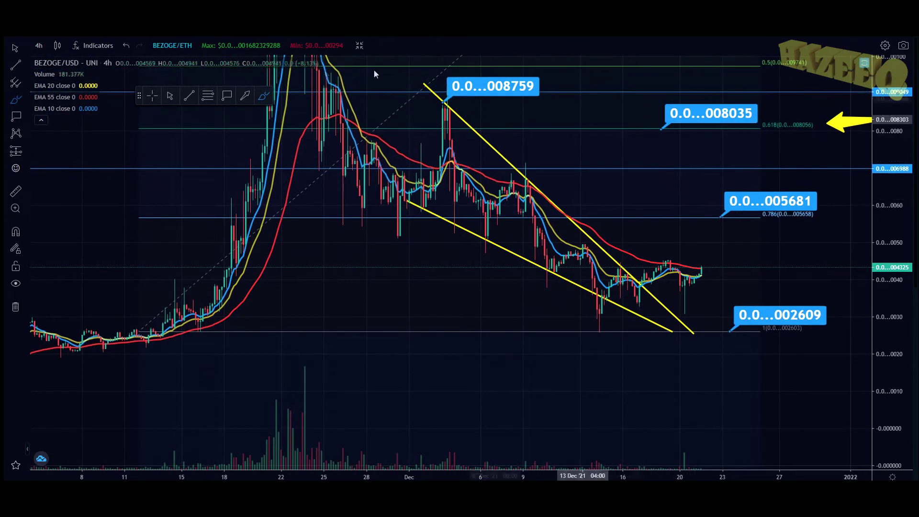
{"action": "left_click", "coordinate": [170, 96]}
{"action": "left_click_drag", "start_coordinate": [606, 228], "coordinate": [555, 292]}
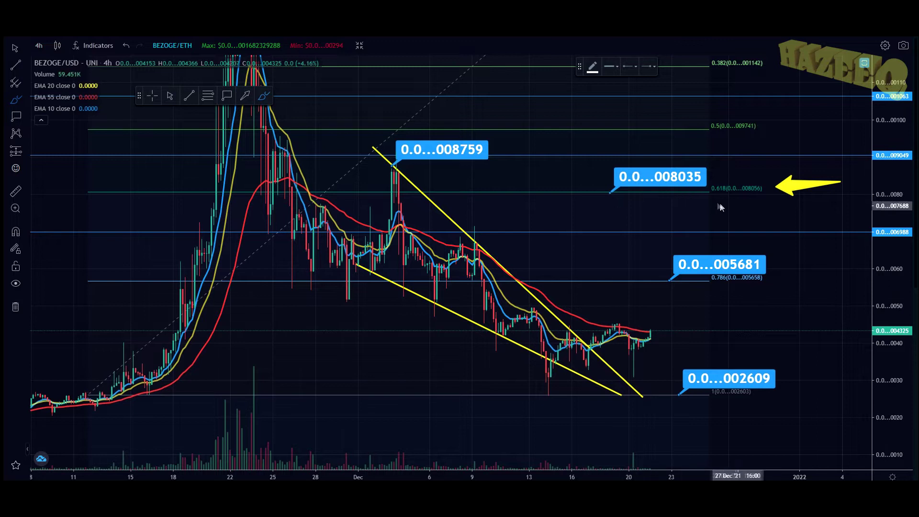
{"action": "mouse_move", "coordinate": [533, 216]}
{"action": "left_mouse_down"}
{"action": "mouse_move", "coordinate": [554, 164]}
{"action": "mouse_move", "coordinate": [571, 191]}
{"action": "left_mouse_up"}
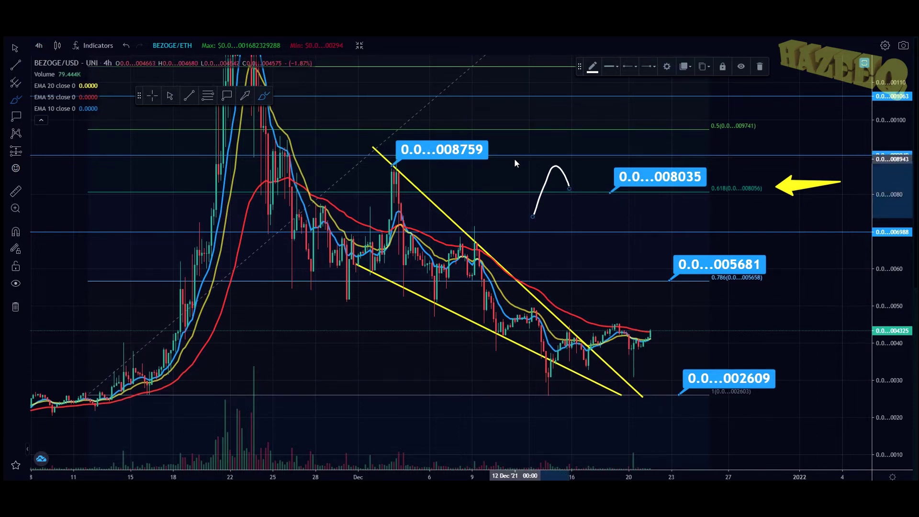
{"action": "key", "text": "ctrl+z"}
- Circle the 0.618 Fibonacci level label with the brush, sketch another stroke starting near the wedge's tip, and remove both strokes
{"action": "left_click_drag", "start_coordinate": [899, 119], "coordinate": [892, 378]}
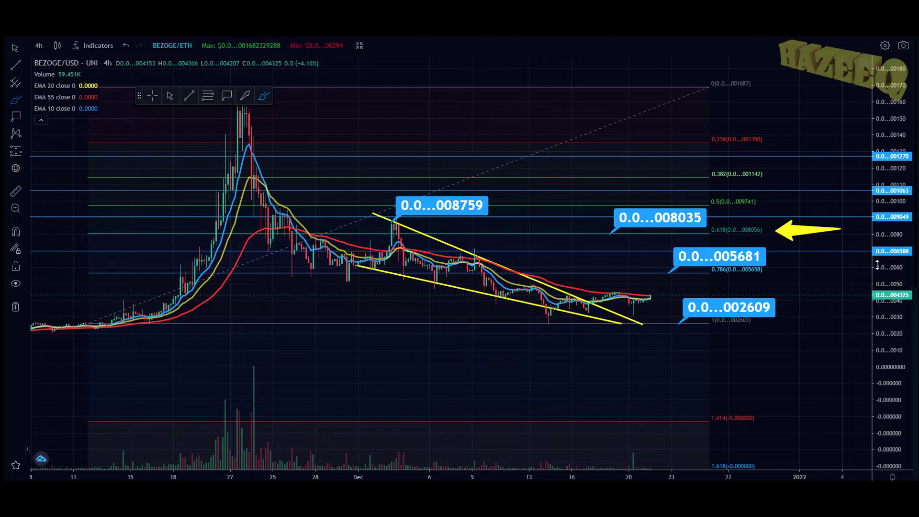
{"action": "left_click_drag", "start_coordinate": [877, 265], "coordinate": [877, 222]}
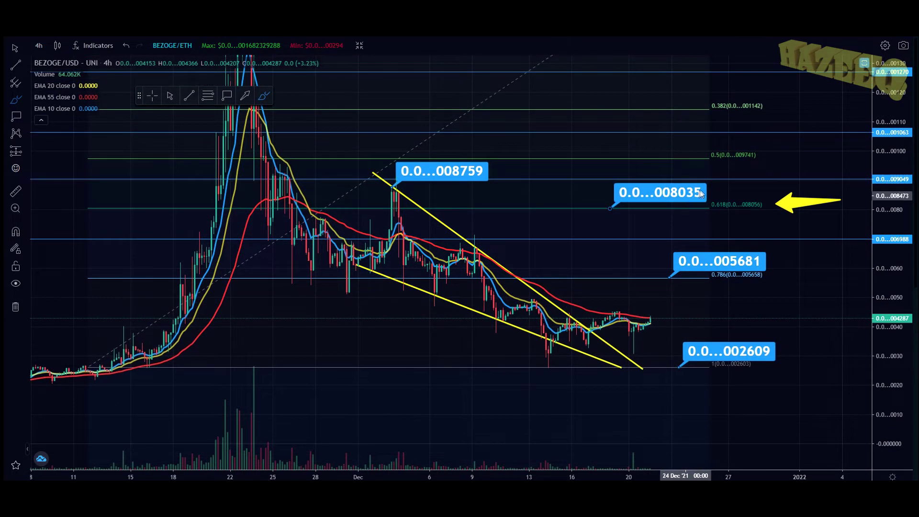
{"action": "mouse_move", "coordinate": [745, 192]}
{"action": "left_mouse_down"}
{"action": "mouse_move", "coordinate": [771, 205]}
{"action": "mouse_move", "coordinate": [719, 215]}
{"action": "left_mouse_up"}
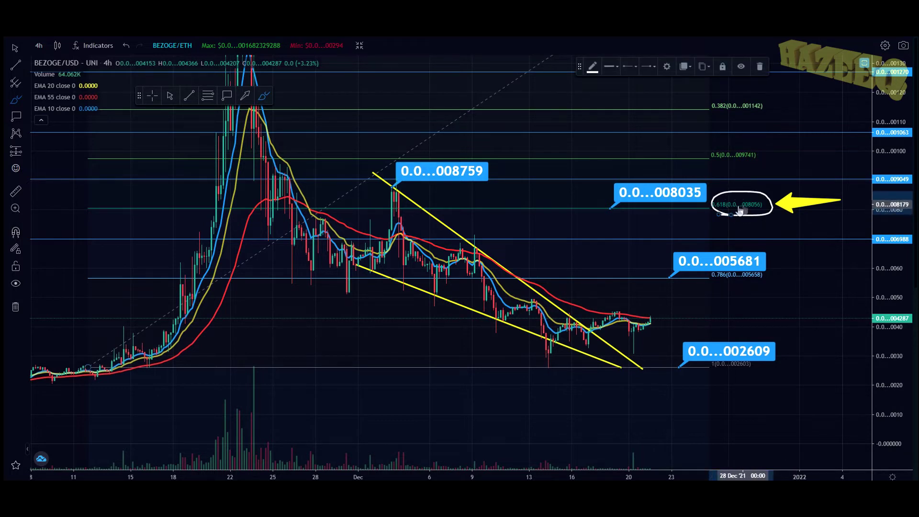
{"action": "key", "text": "ctrl+z"}
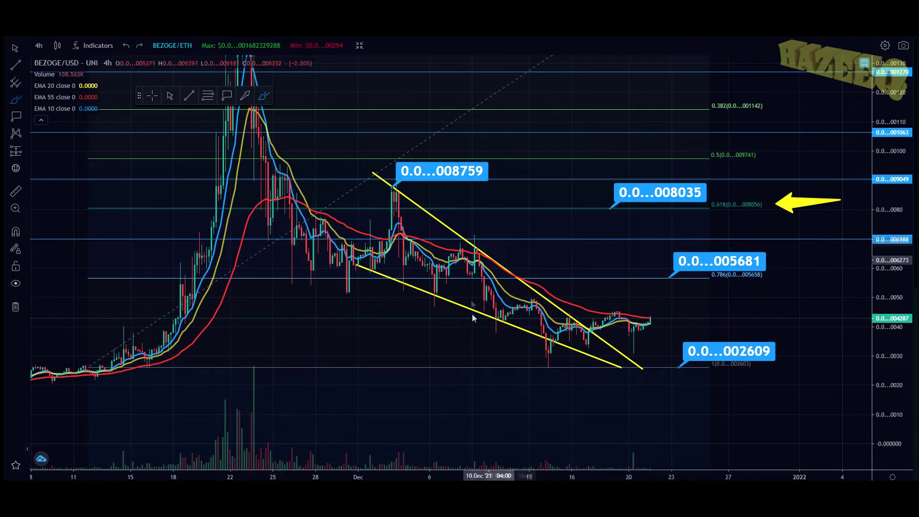
{"action": "mouse_move", "coordinate": [581, 335]}
{"action": "left_mouse_down"}
{"action": "mouse_move", "coordinate": [658, 287]}
{"action": "mouse_move", "coordinate": [681, 223]}
{"action": "mouse_move", "coordinate": [763, 421]}
{"action": "left_mouse_up"}
{"action": "left_click", "coordinate": [760, 67]}
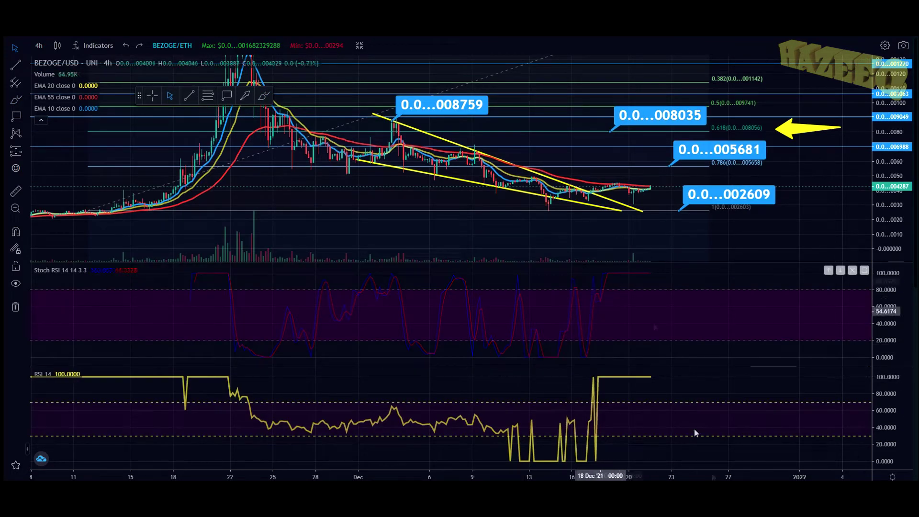
- Examine the Stoch RSI and RSI curves for the latest 4-hour candles, from about December 9, and maximize the price pane
{"action": "left_click_drag", "start_coordinate": [688, 477], "coordinate": [257, 425]}
{"action": "left_click_drag", "start_coordinate": [450, 415], "coordinate": [651, 405]}
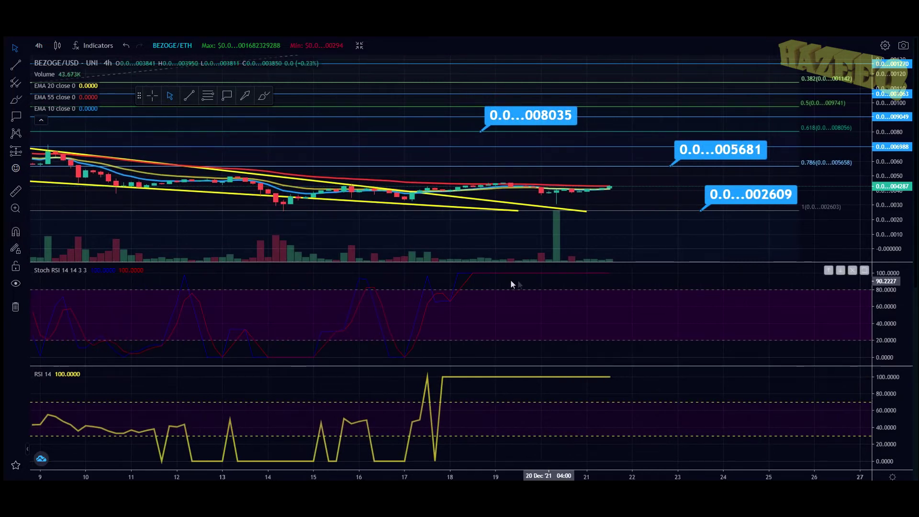
{"action": "left_click_drag", "start_coordinate": [906, 298], "coordinate": [896, 330]}
{"action": "left_click_drag", "start_coordinate": [882, 383], "coordinate": [882, 426]}
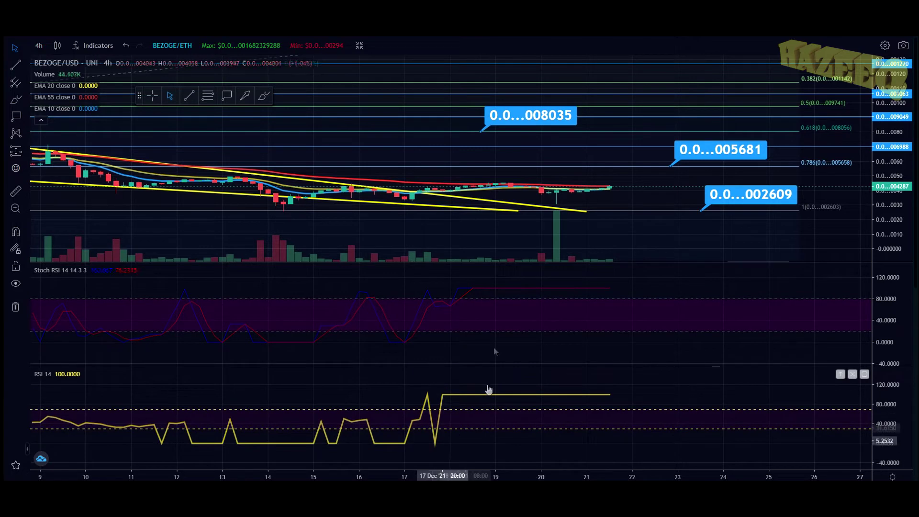
{"action": "double_click", "coordinate": [673, 228]}
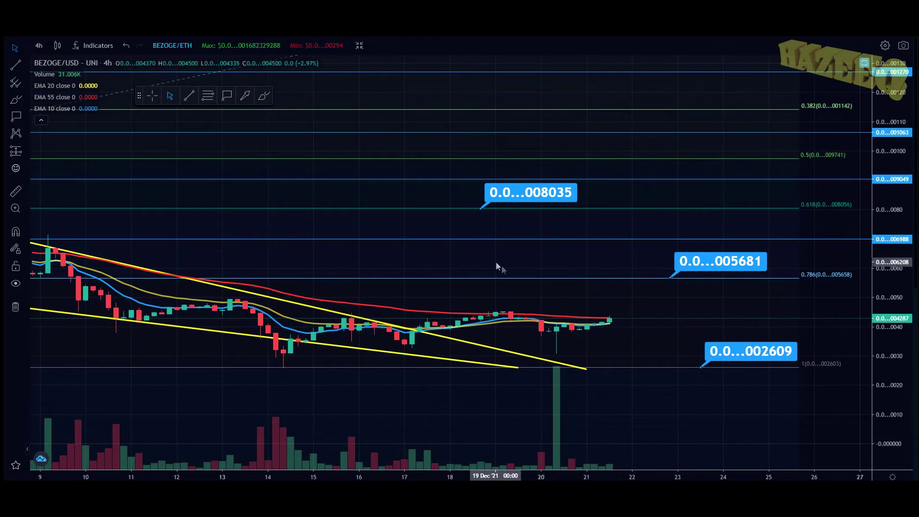
- Switch the chart interval to 1 day and maximize the RSI pane
{"action": "left_click", "coordinate": [39, 46]}
{"action": "left_click", "coordinate": [51, 254]}
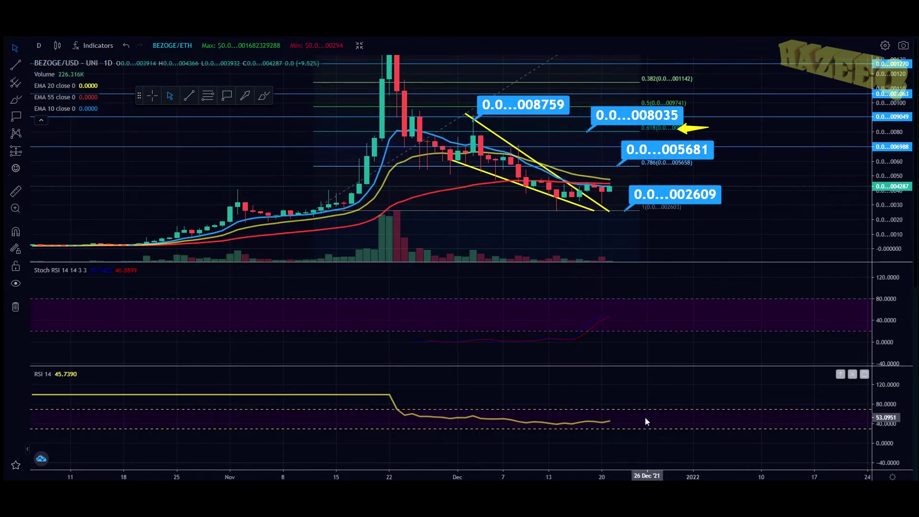
{"action": "double_click", "coordinate": [644, 420]}
- Examine the daily RSI curve from late November through the latest reading, and restore the full set of panes
{"action": "left_click_drag", "start_coordinate": [896, 299], "coordinate": [656, 359]}
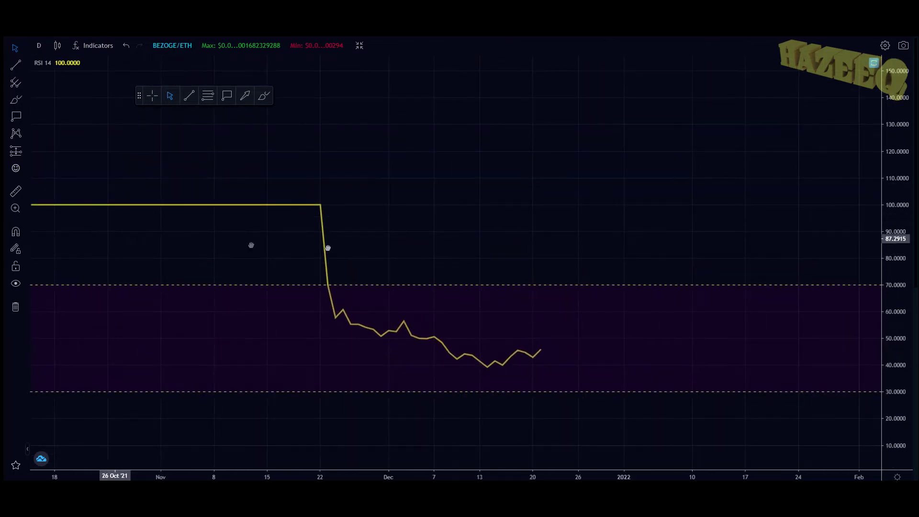
{"action": "left_click_drag", "start_coordinate": [122, 239], "coordinate": [354, 245]}
{"action": "left_click_drag", "start_coordinate": [567, 253], "coordinate": [203, 295]}
{"action": "left_click_drag", "start_coordinate": [378, 273], "coordinate": [329, 274]}
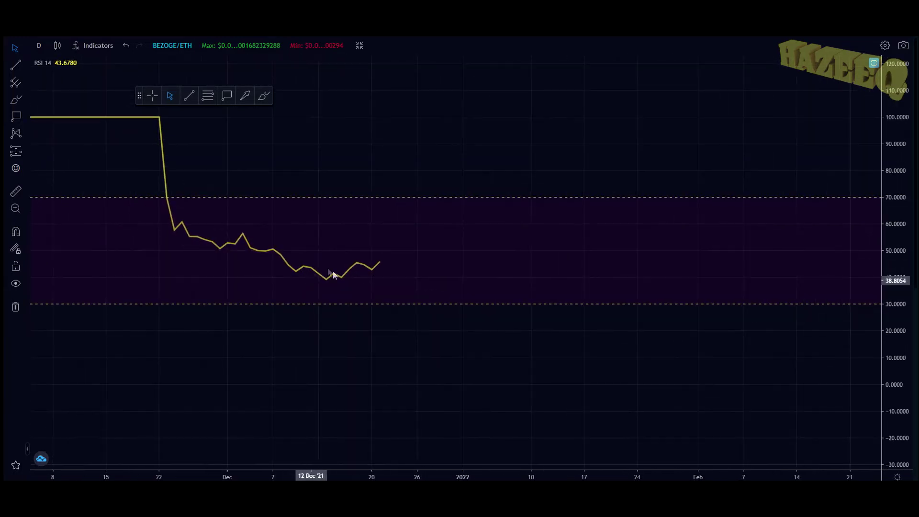
{"action": "double_click", "coordinate": [448, 270]}
- Maximize the price pane and examine the latest daily candles against the three moving averages and the end of the wedge
{"action": "double_click", "coordinate": [518, 230]}
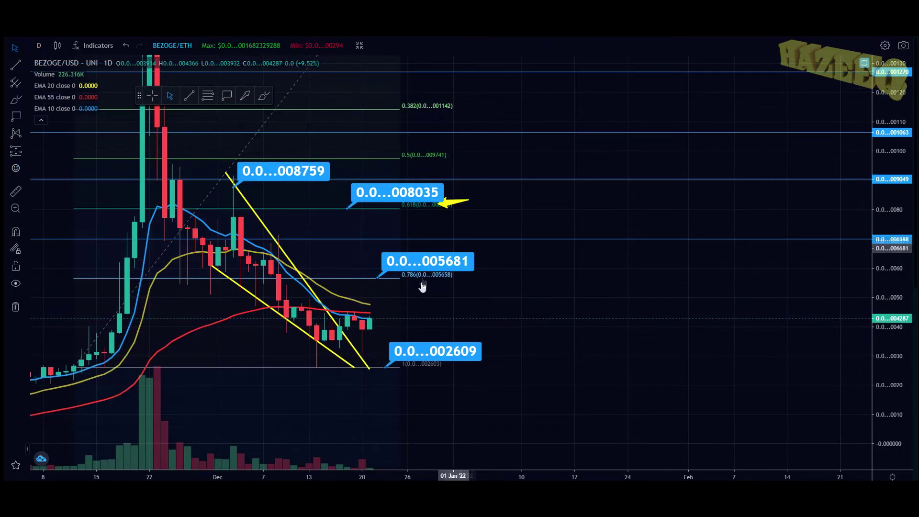
{"action": "left_click_drag", "start_coordinate": [896, 353], "coordinate": [895, 162]}
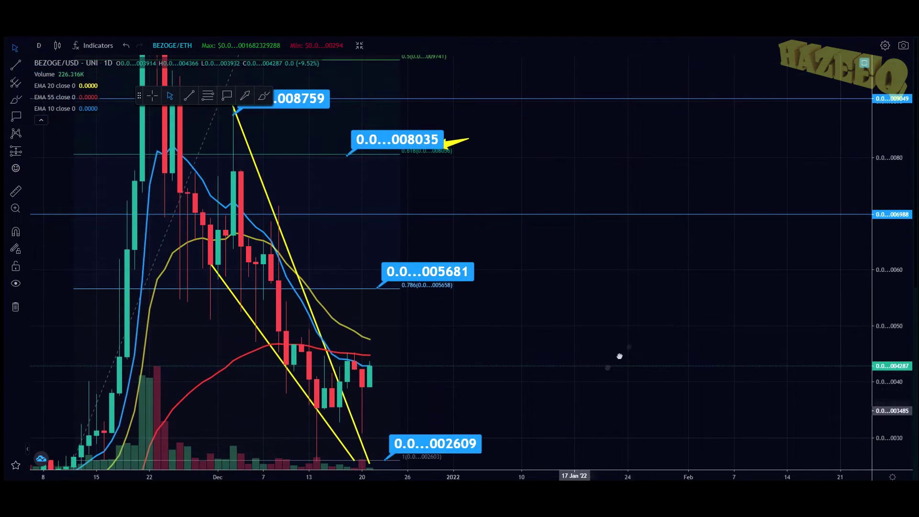
{"action": "left_click_drag", "start_coordinate": [592, 396], "coordinate": [659, 317]}
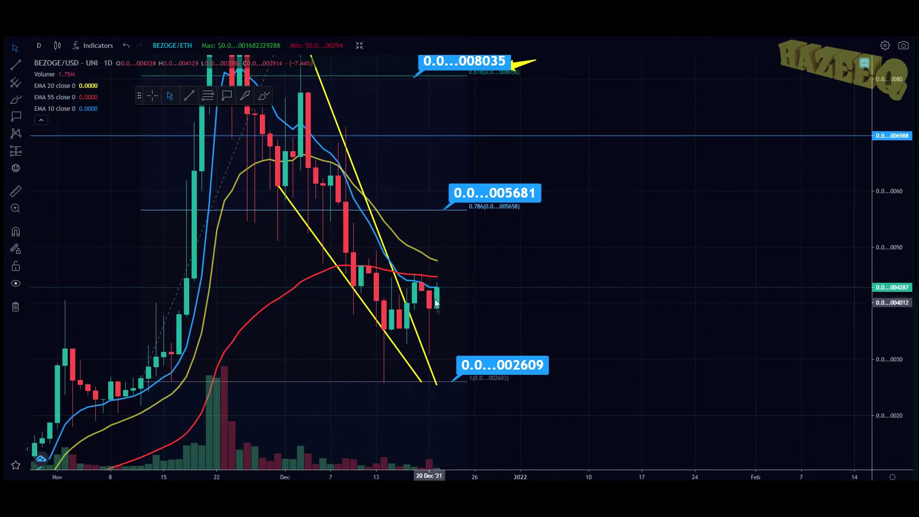
{"action": "left_click_drag", "start_coordinate": [879, 335], "coordinate": [876, 225]}
{"action": "left_click_drag", "start_coordinate": [536, 326], "coordinate": [576, 295]}
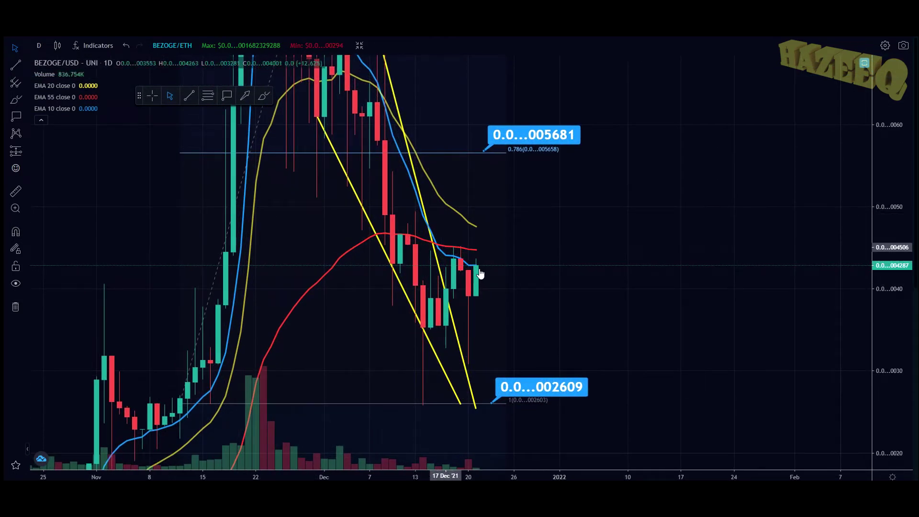
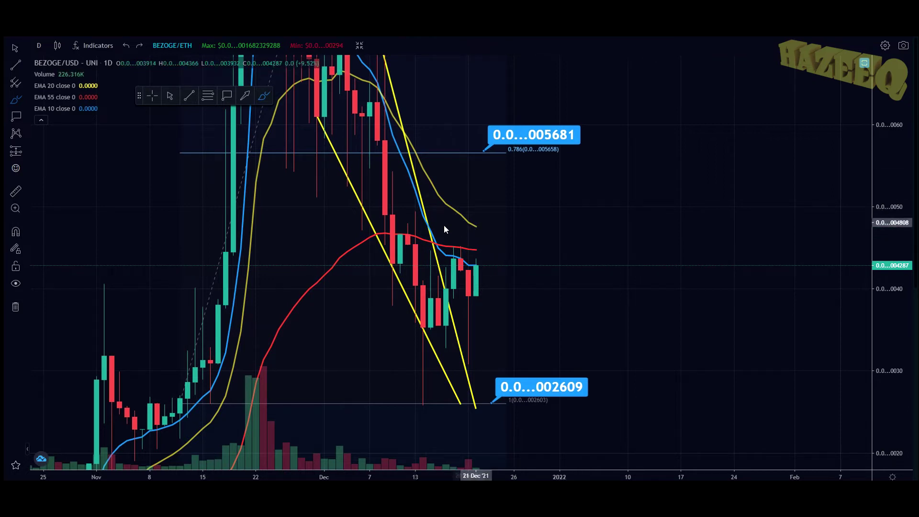
- Sketch a bearish brush scenario with the EMA 20 crossing below the EMA 55 and price falling in waves into early January, and undo the strokes
{"action": "left_click_drag", "start_coordinate": [476, 227], "coordinate": [514, 261]}
{"action": "left_click_drag", "start_coordinate": [472, 250], "coordinate": [537, 241]}
{"action": "mouse_move", "coordinate": [470, 259]}
{"action": "left_mouse_down"}
{"action": "mouse_move", "coordinate": [481, 295]}
{"action": "mouse_move", "coordinate": [544, 266]}
{"action": "mouse_move", "coordinate": [601, 363]}
{"action": "left_mouse_up"}
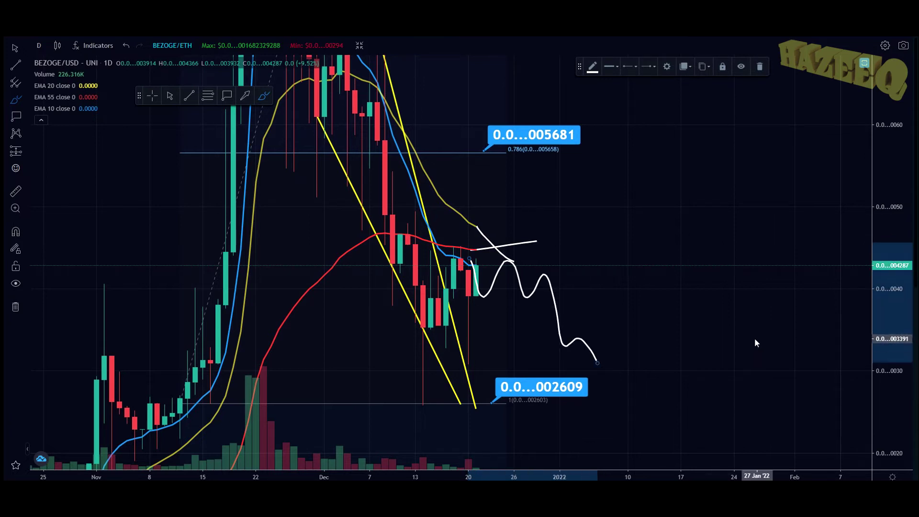
{"action": "key", "text": "ctrl+z"}
{"action": "key", "text": "ctrl+z"}
{"action": "key", "text": "ctrl+z"}
{"action": "key", "text": "ctrl+z"}
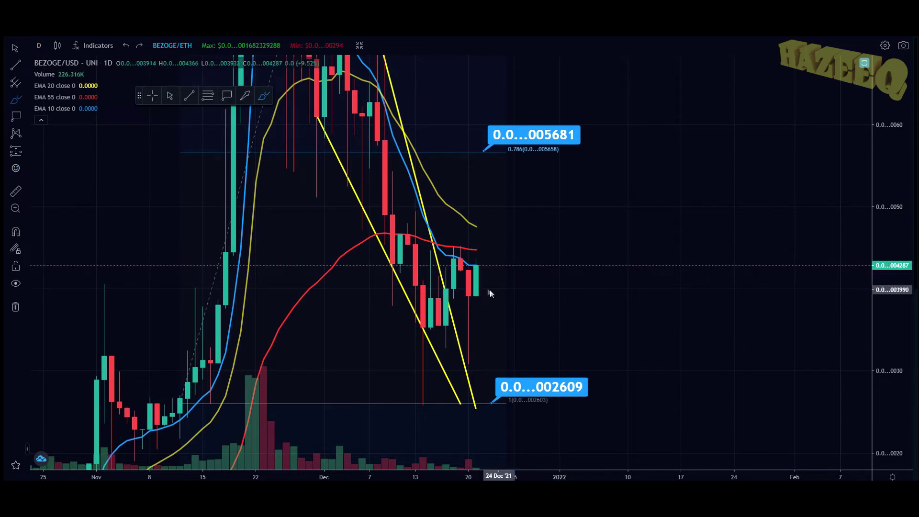
- Sketch a bullish brush scenario with price rebounding to the 0.786 Fibonacci level and the moving averages turning upward, and undo the strokes
{"action": "left_click_drag", "start_coordinate": [493, 254], "coordinate": [581, 152]}
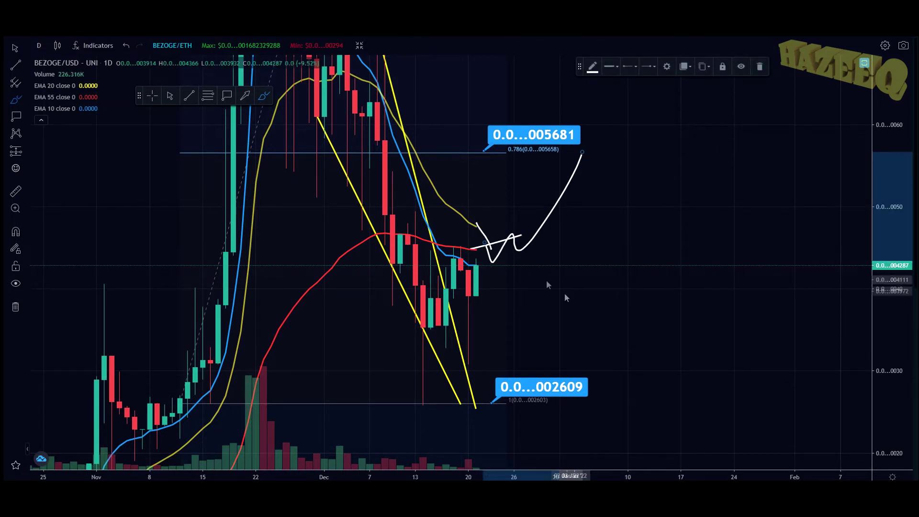
{"action": "mouse_move", "coordinate": [492, 244]}
{"action": "left_mouse_down"}
{"action": "mouse_move", "coordinate": [567, 269]}
{"action": "mouse_move", "coordinate": [643, 189]}
{"action": "left_mouse_up"}
{"action": "left_click_drag", "start_coordinate": [571, 243], "coordinate": [681, 208]}
{"action": "key", "text": "ctrl+z"}
{"action": "key", "text": "ctrl+z"}
{"action": "key", "text": "ctrl+z"}
{"action": "key", "text": "ctrl+z"}
{"action": "key", "text": "ctrl+z"}
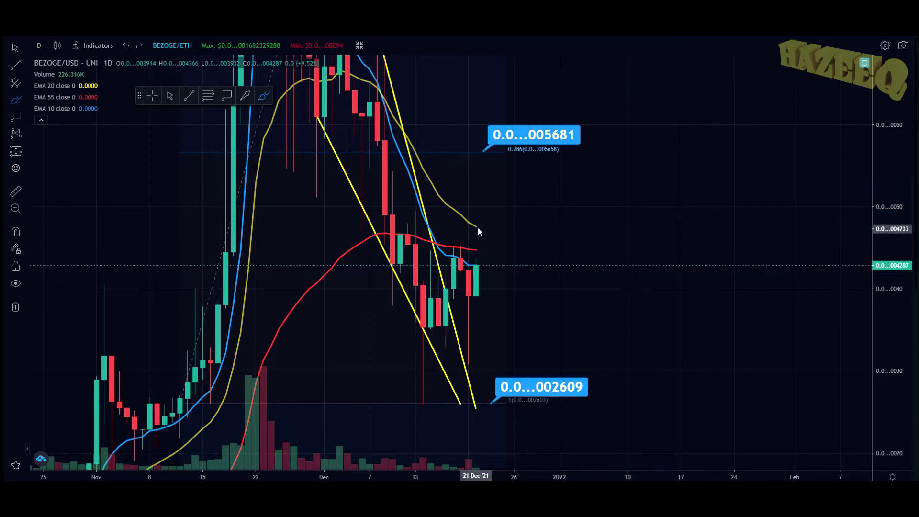
- Sketch the EMA 20 dropping through a flat EMA 55 line with price declining in waves below them, and undo the strokes
{"action": "left_click_drag", "start_coordinate": [478, 228], "coordinate": [499, 251]}
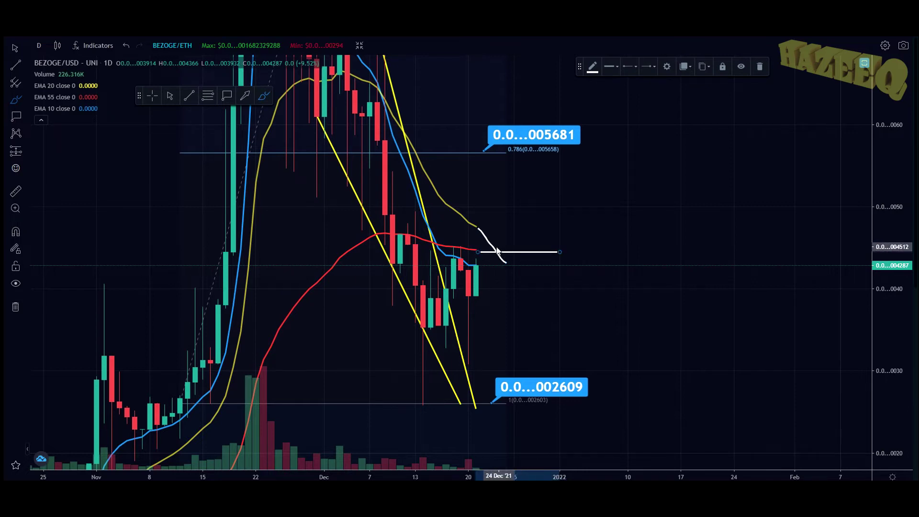
{"action": "mouse_move", "coordinate": [462, 294]}
{"action": "left_mouse_down"}
{"action": "mouse_move", "coordinate": [552, 316]}
{"action": "mouse_move", "coordinate": [574, 359]}
{"action": "left_mouse_up"}
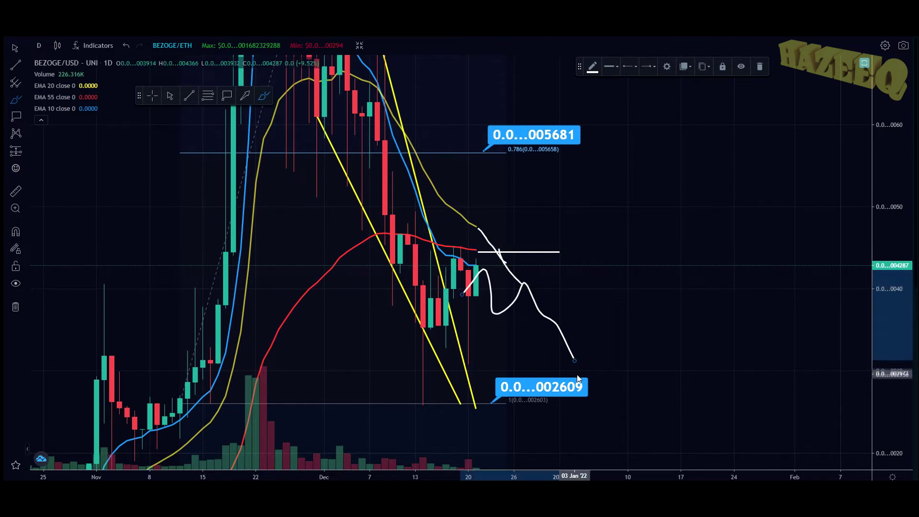
{"action": "key", "text": "ctrl+z"}
{"action": "key", "text": "ctrl+z"}
{"action": "key", "text": "ctrl+z"}
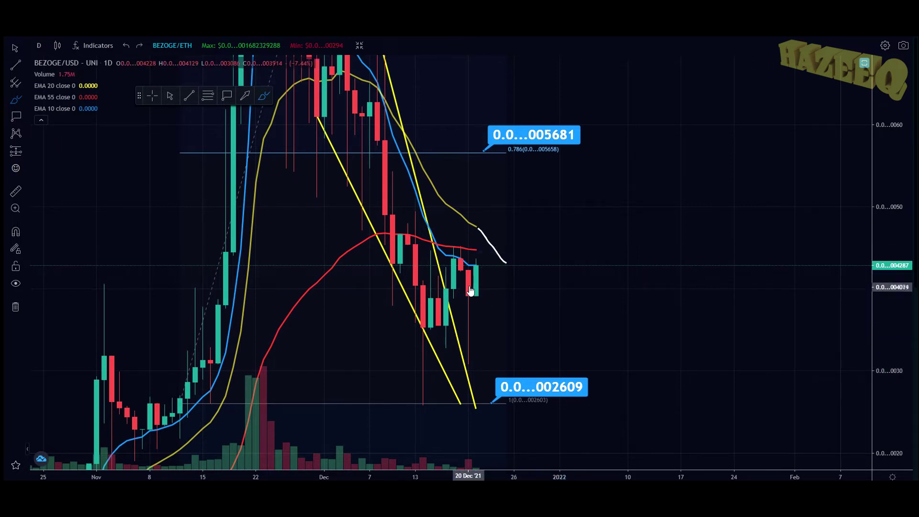
- Sketch the EMA 20 as a long descending resistance line with price repeatedly rejected beneath it, and undo the strokes
{"action": "mouse_move", "coordinate": [471, 286]}
{"action": "left_mouse_down"}
{"action": "mouse_move", "coordinate": [499, 281]}
{"action": "mouse_move", "coordinate": [507, 256]}
{"action": "left_mouse_up"}
{"action": "left_click_drag", "start_coordinate": [483, 218], "coordinate": [575, 344]}
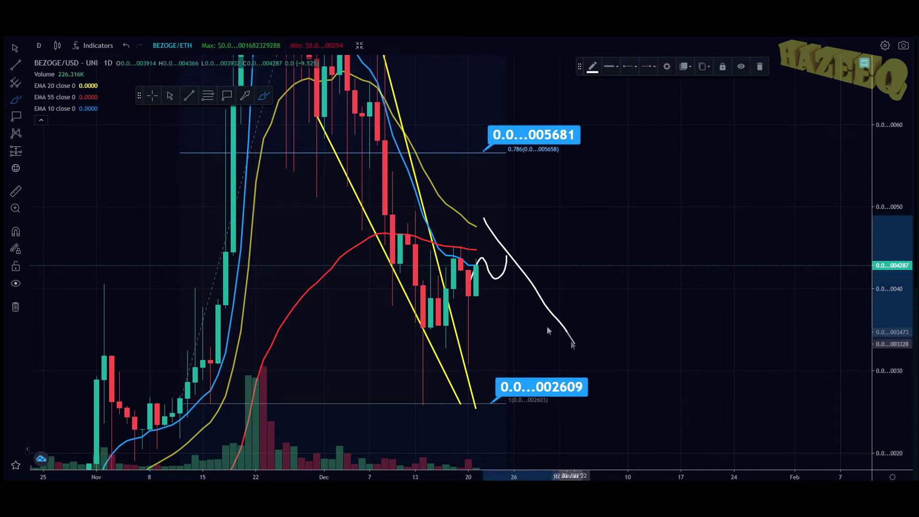
{"action": "left_click_drag", "start_coordinate": [493, 307], "coordinate": [517, 282]}
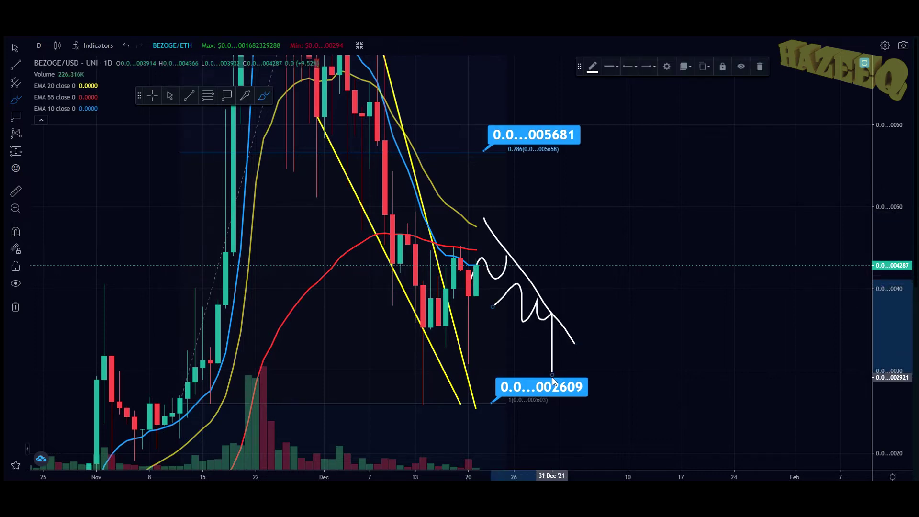
{"action": "key", "text": "ctrl+z"}
{"action": "key", "text": "ctrl+z"}
{"action": "key", "text": "ctrl+z"}
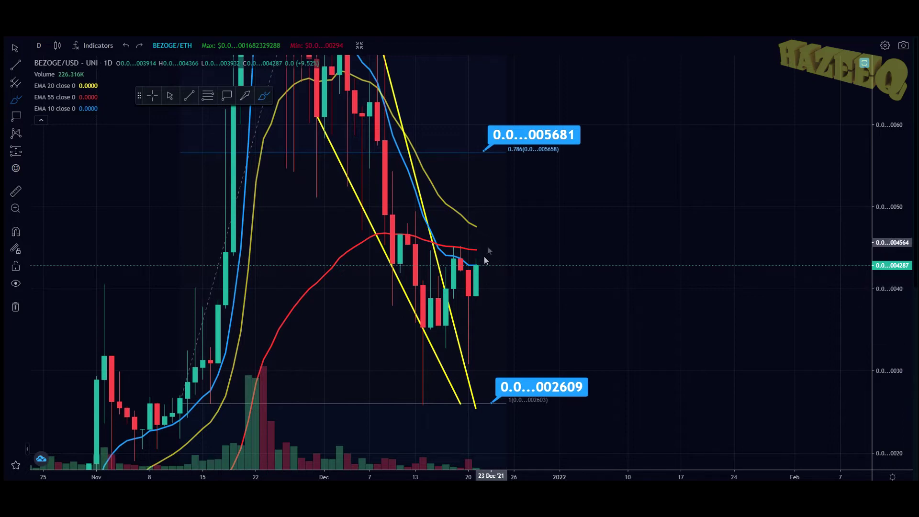
- Sketch price breaking above the EMA 55 with all three moving averages curving upward toward the end of December, and undo the strokes
{"action": "mouse_move", "coordinate": [479, 267]}
{"action": "left_mouse_down"}
{"action": "mouse_move", "coordinate": [485, 248]}
{"action": "mouse_move", "coordinate": [544, 230]}
{"action": "left_mouse_up"}
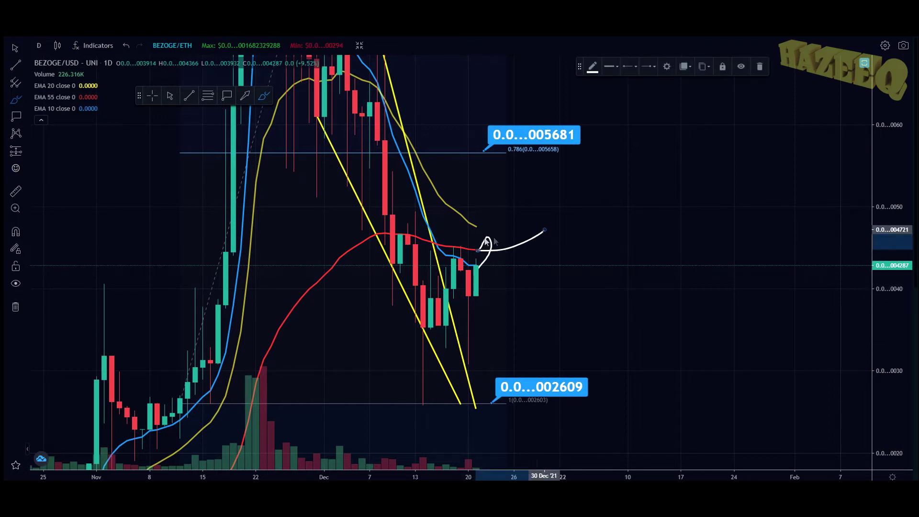
{"action": "left_click_drag", "start_coordinate": [470, 223], "coordinate": [559, 206]}
{"action": "left_click_drag", "start_coordinate": [539, 235], "coordinate": [568, 162]}
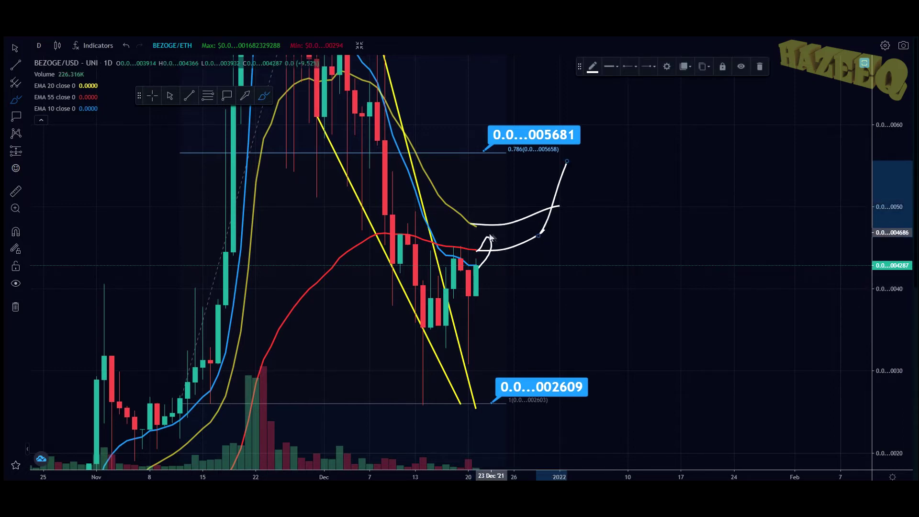
{"action": "mouse_move", "coordinate": [476, 266]}
{"action": "left_mouse_down"}
{"action": "mouse_move", "coordinate": [526, 227]}
{"action": "mouse_move", "coordinate": [545, 184]}
{"action": "left_mouse_up"}
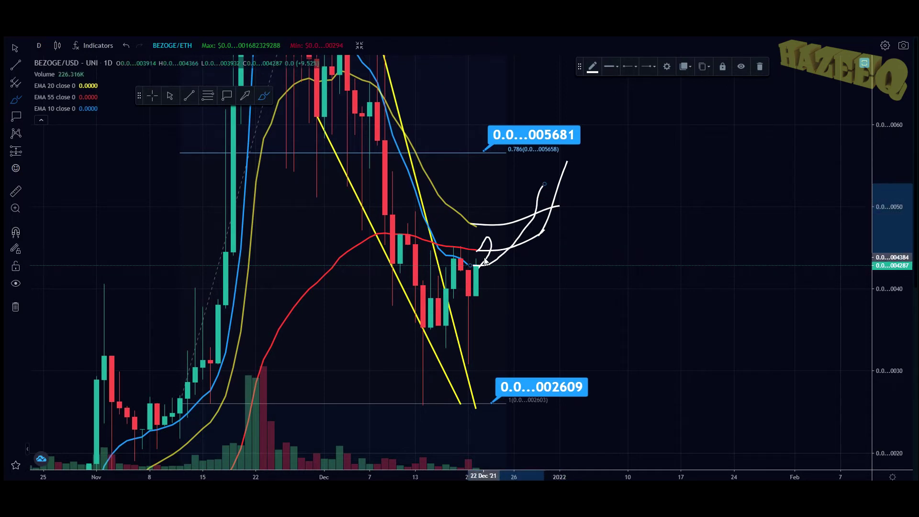
{"action": "key", "text": "ctrl+z"}
{"action": "key", "text": "ctrl+z"}
{"action": "key", "text": "ctrl+z"}
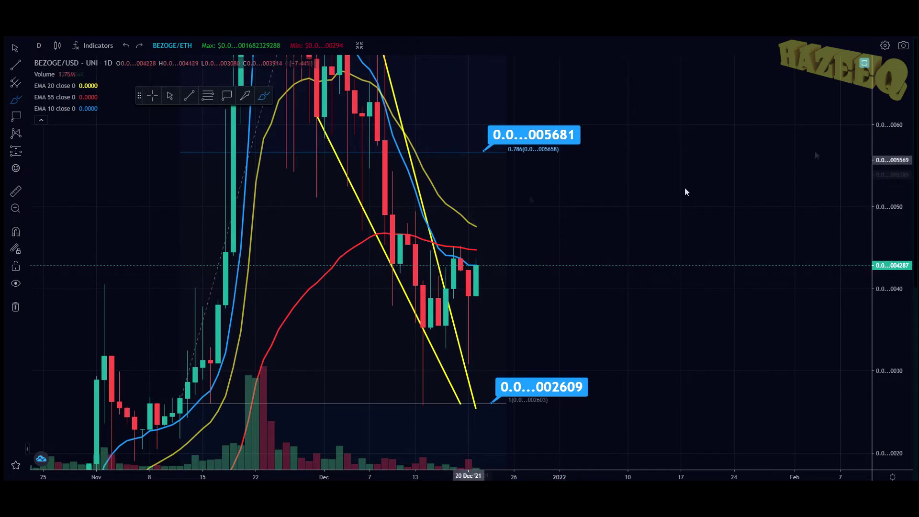
- Sketch two sets of three rising, stacked moving-average lines in the empty January area, one above and one below the current price, and undo them
{"action": "left_click_drag", "start_coordinate": [884, 197], "coordinate": [884, 296]}
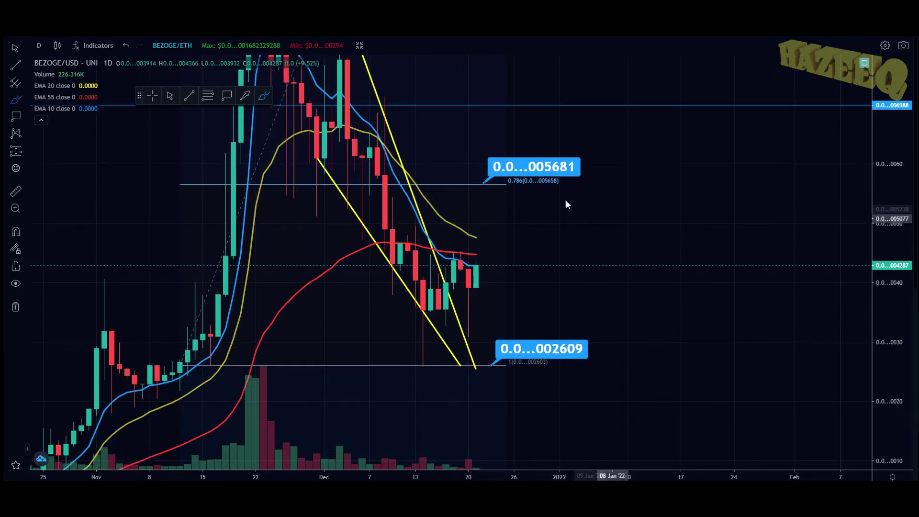
{"action": "left_click_drag", "start_coordinate": [571, 198], "coordinate": [666, 179]}
{"action": "left_click_drag", "start_coordinate": [580, 212], "coordinate": [689, 194]}
{"action": "left_click_drag", "start_coordinate": [576, 231], "coordinate": [711, 213]}
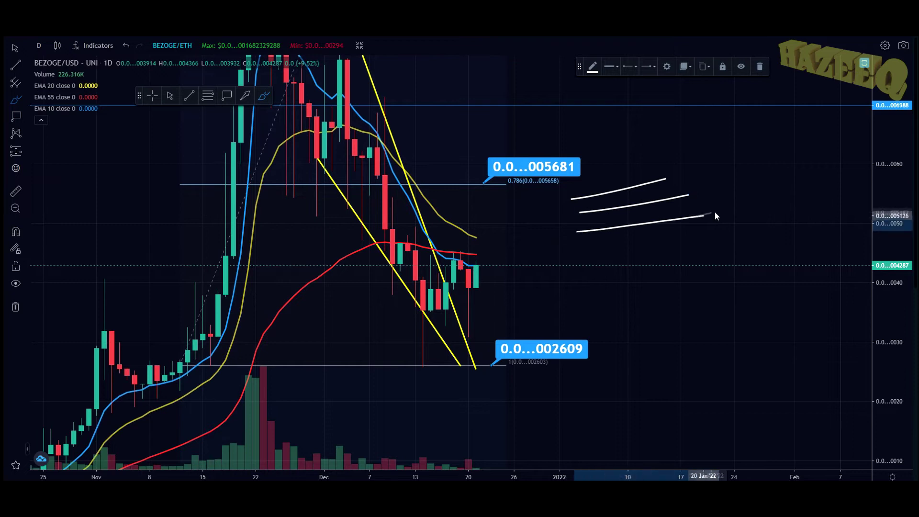
{"action": "mouse_move", "coordinate": [710, 296]}
{"action": "left_mouse_down"}
{"action": "mouse_move", "coordinate": [639, 305]}
{"action": "mouse_move", "coordinate": [719, 314]}
{"action": "left_mouse_up"}
{"action": "left_click_drag", "start_coordinate": [671, 332], "coordinate": [719, 321]}
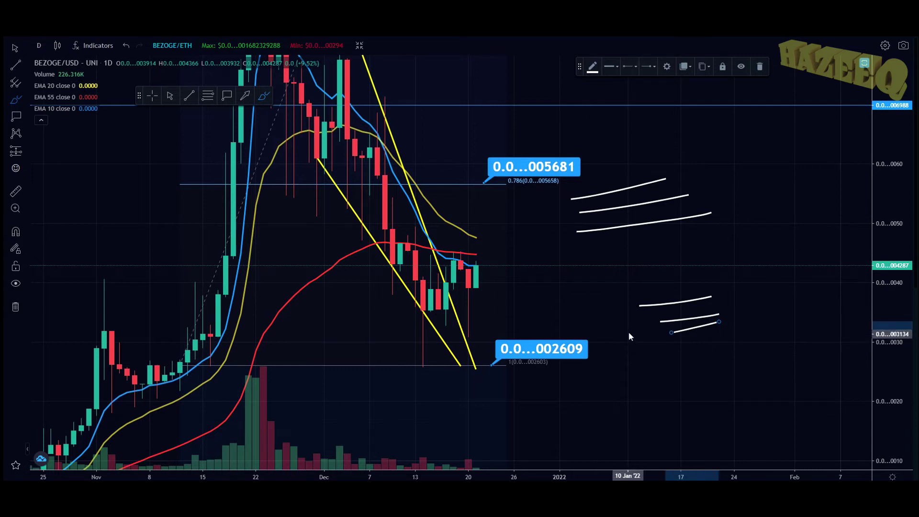
{"action": "key", "text": "ctrl+z"}
{"action": "key", "text": "ctrl+z"}
{"action": "key", "text": "ctrl+z"}
{"action": "key", "text": "ctrl+z"}
{"action": "key", "text": "ctrl+z"}
{"action": "key", "text": "ctrl+z"}
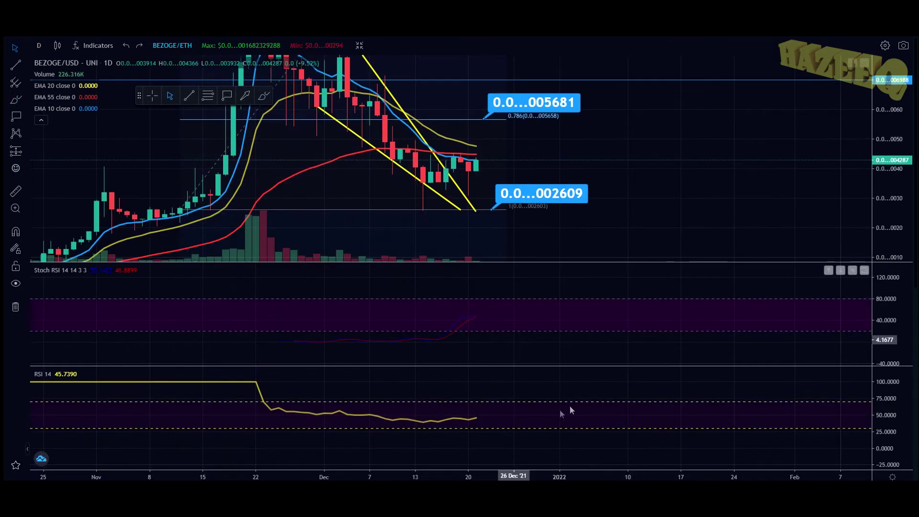
- Maximize the Stoch RSI pane and place a yellow arrow pointing up from about 48 on December 8 to about 84
{"action": "double_click", "coordinate": [508, 311]}
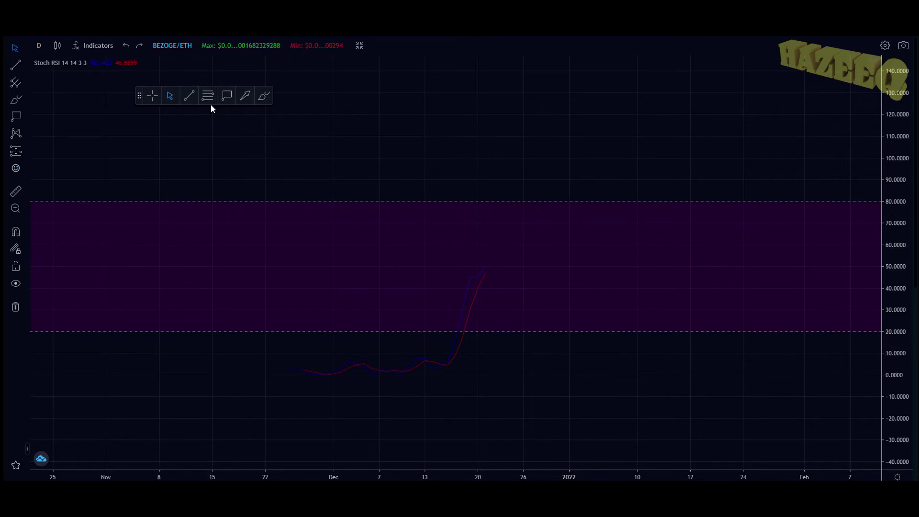
{"action": "left_click", "coordinate": [245, 96]}
{"action": "left_click", "coordinate": [386, 270]}
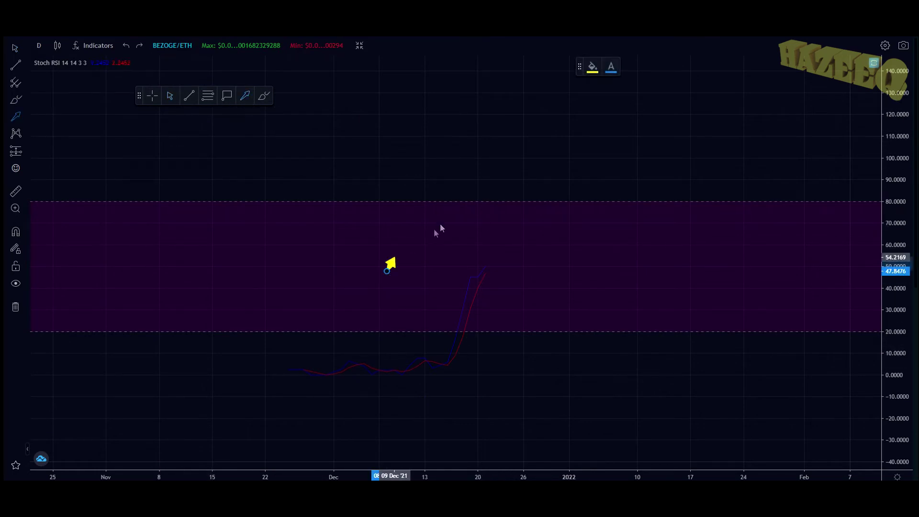
{"action": "left_click", "coordinate": [467, 194]}
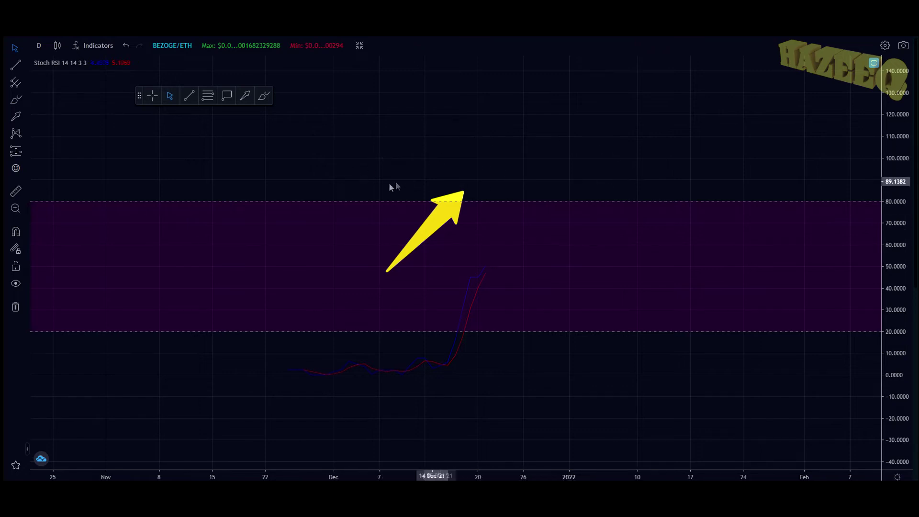
- Delete the yellow arrow from the Stoch RSI pane and restore the full set of panes
{"action": "left_click", "coordinate": [456, 206]}
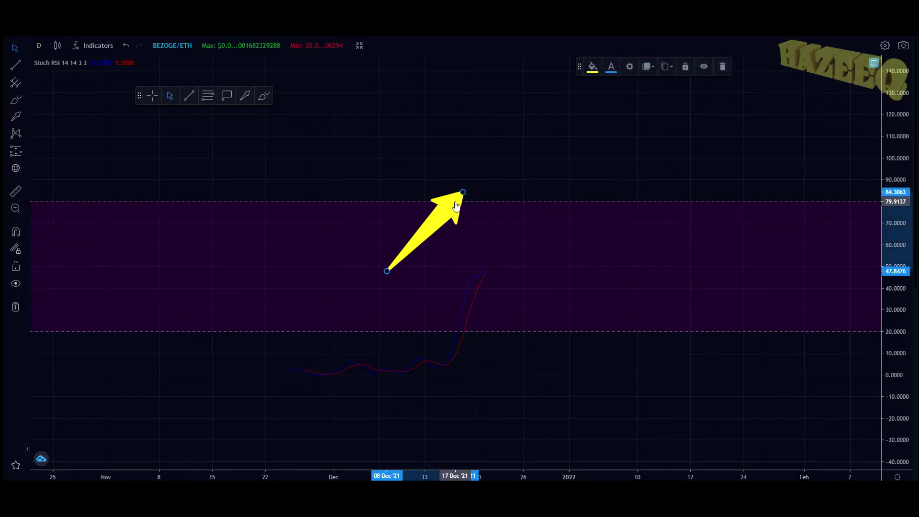
{"action": "key", "text": "Delete"}
{"action": "double_click", "coordinate": [385, 280]}
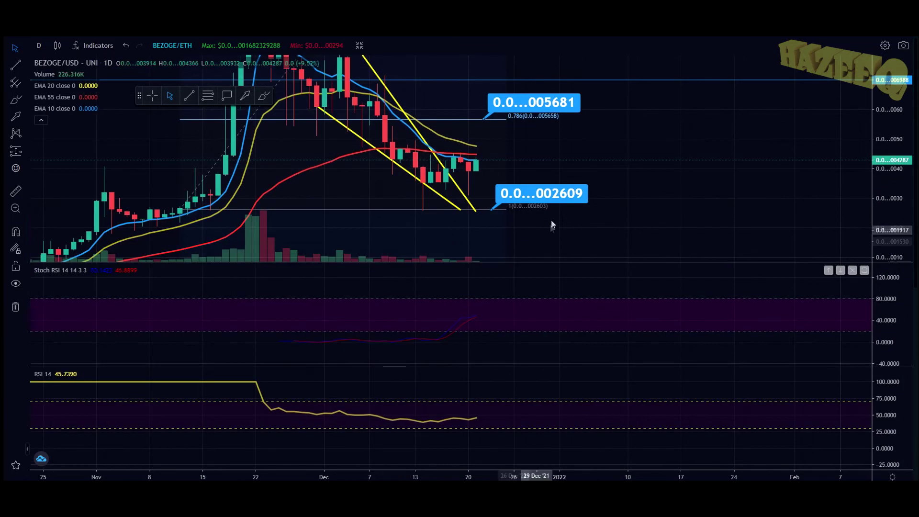
- Maximize the price pane and examine the whole daily falling wedge against the moving averages and labelled Fibonacci levels
{"action": "double_click", "coordinate": [491, 257]}
{"action": "left_click_drag", "start_coordinate": [908, 114], "coordinate": [890, 341]}
{"action": "left_click_drag", "start_coordinate": [673, 333], "coordinate": [735, 398]}
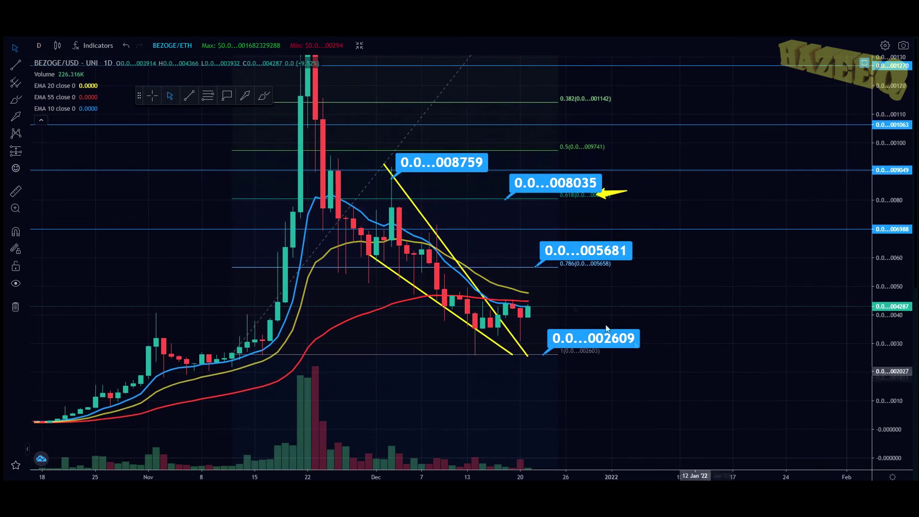
{"action": "left_click_drag", "start_coordinate": [873, 154], "coordinate": [873, 342]}
{"action": "left_click_drag", "start_coordinate": [710, 355], "coordinate": [777, 299]}
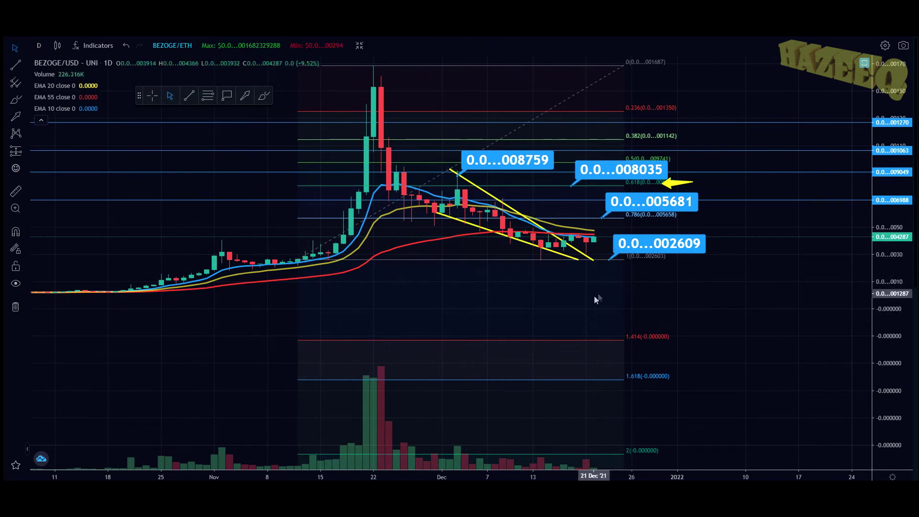
{"action": "left_click_drag", "start_coordinate": [686, 281], "coordinate": [624, 296]}
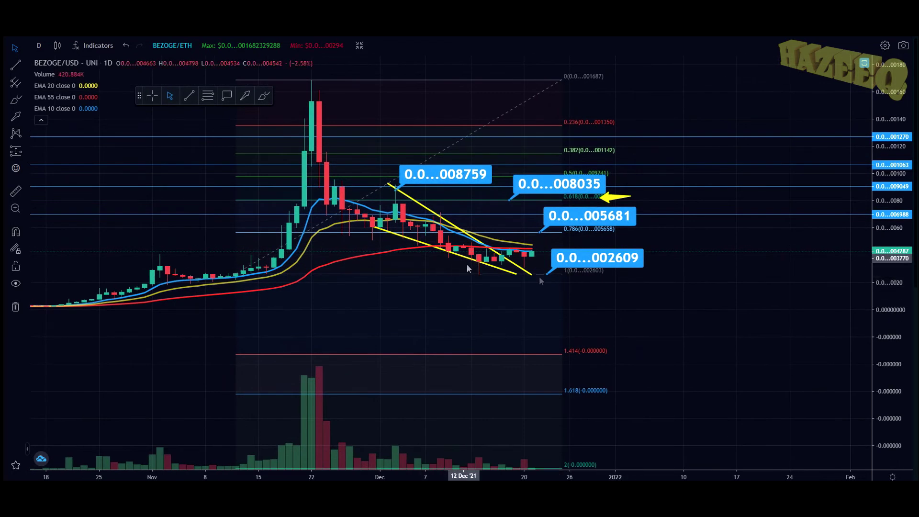
{"action": "left_click_drag", "start_coordinate": [894, 311], "coordinate": [899, 158]}
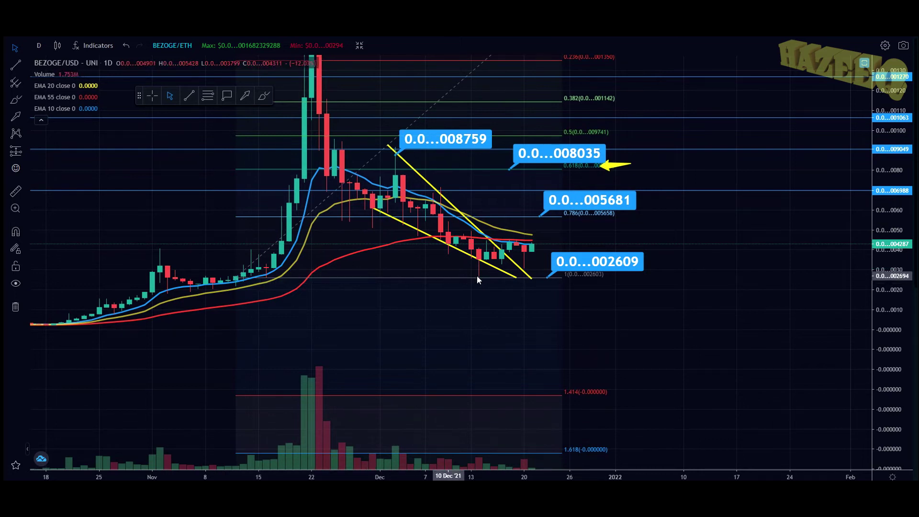
{"action": "left_click_drag", "start_coordinate": [701, 353], "coordinate": [679, 419]}
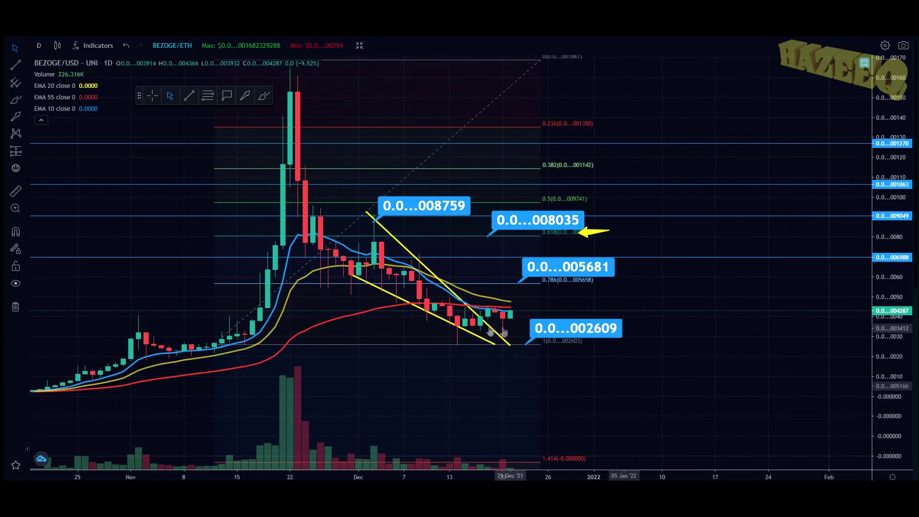
{"action": "left_click_drag", "start_coordinate": [731, 376], "coordinate": [761, 339]}
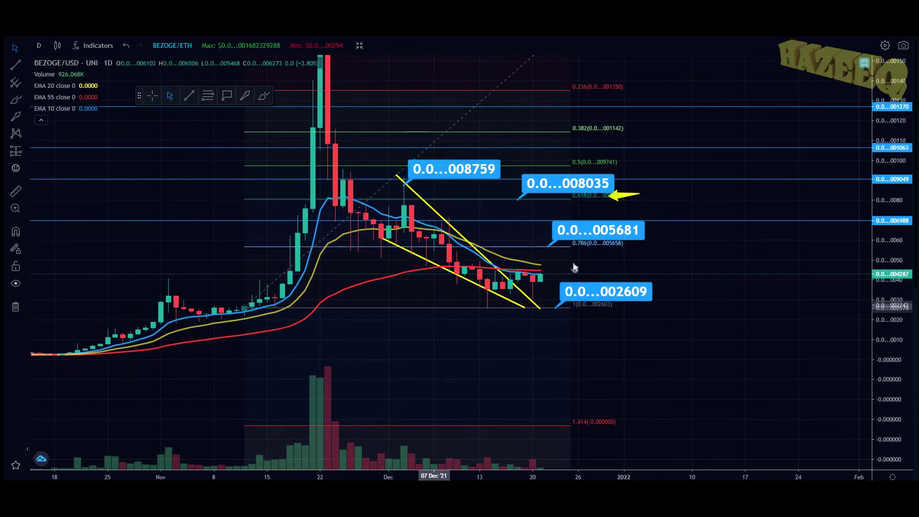
- Draw a Fibonacci retracement from 0.0...002616 on 3 Jan '22 to 0.0...009181 on 29 Nov '21, spanning the height of the wedge
{"action": "left_click_drag", "start_coordinate": [908, 94], "coordinate": [908, 39]}
{"action": "left_click_drag", "start_coordinate": [642, 476], "coordinate": [527, 476]}
{"action": "scroll", "coordinate": [432, 448], "scroll_direction": "up", "scroll_amount": 3}
{"action": "left_click_drag", "start_coordinate": [554, 350], "coordinate": [841, 346]}
{"action": "left_click_drag", "start_coordinate": [894, 320], "coordinate": [894, 172]}
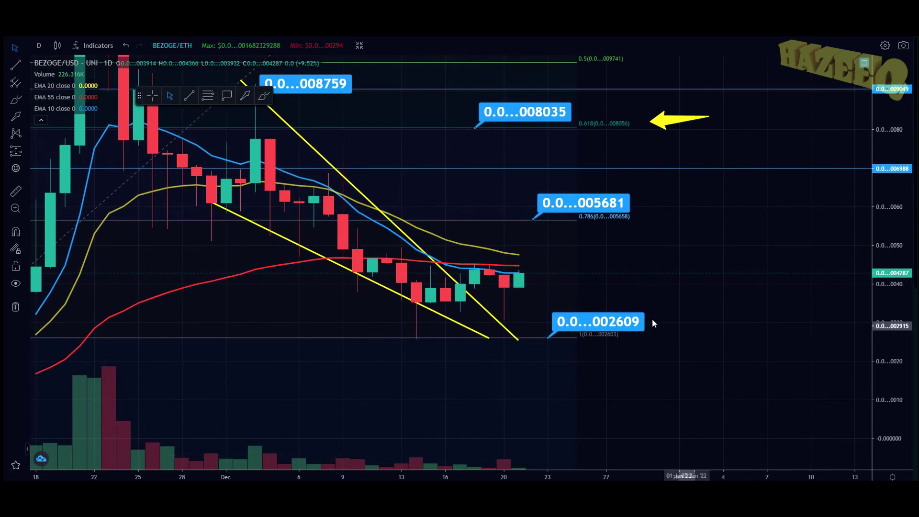
{"action": "left_click_drag", "start_coordinate": [656, 322], "coordinate": [803, 383]}
{"action": "left_click_drag", "start_coordinate": [886, 213], "coordinate": [886, 307]}
{"action": "left_click_drag", "start_coordinate": [808, 286], "coordinate": [772, 253]}
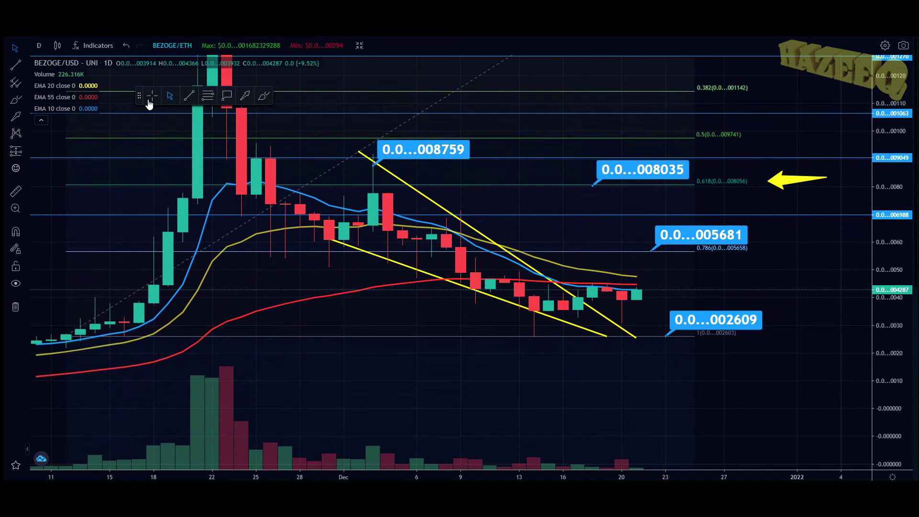
{"action": "left_click", "coordinate": [208, 97]}
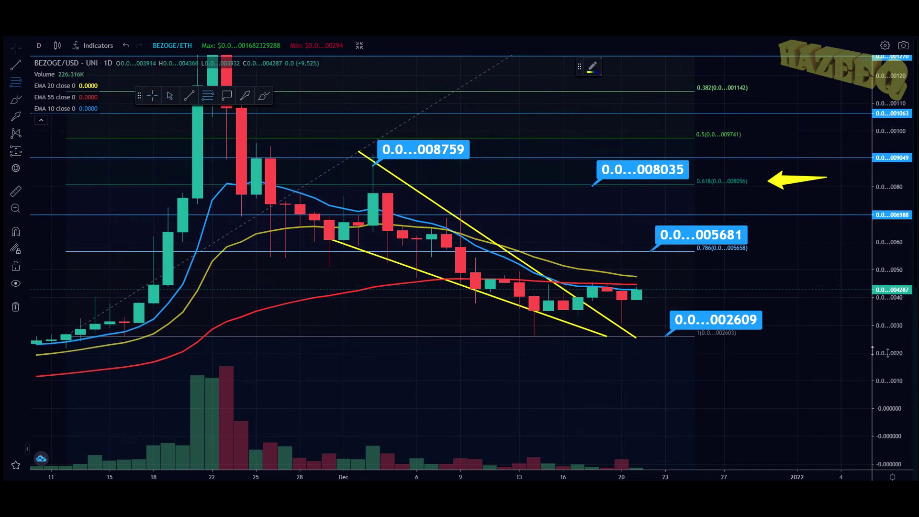
{"action": "left_click", "coordinate": [826, 335]}
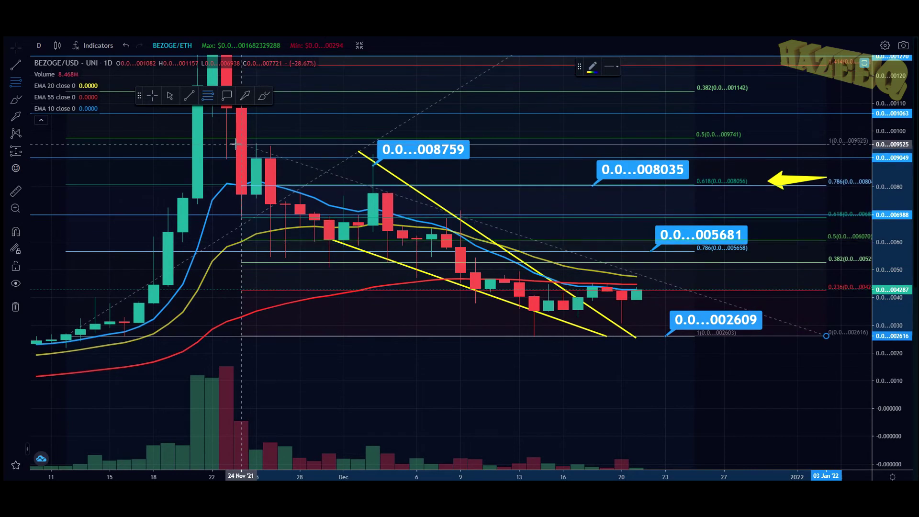
{"action": "left_click", "coordinate": [316, 153]}
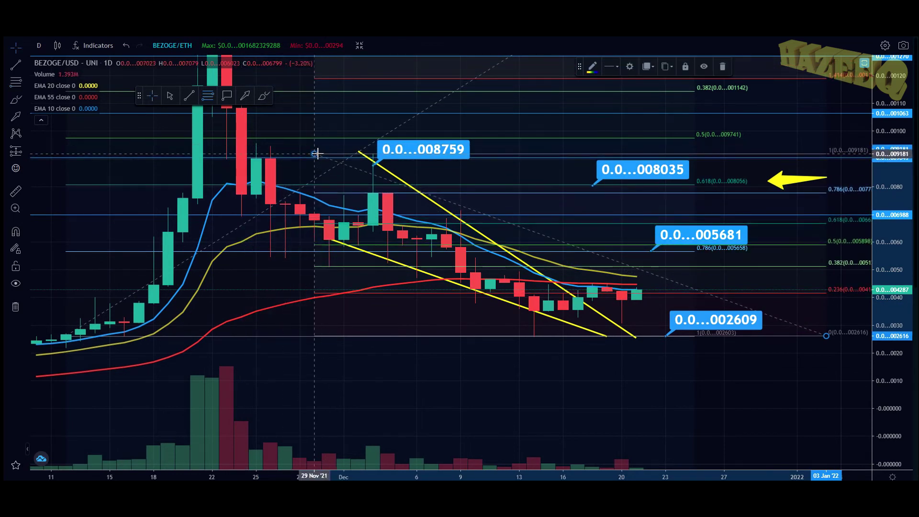
{"action": "left_click", "coordinate": [291, 159]}
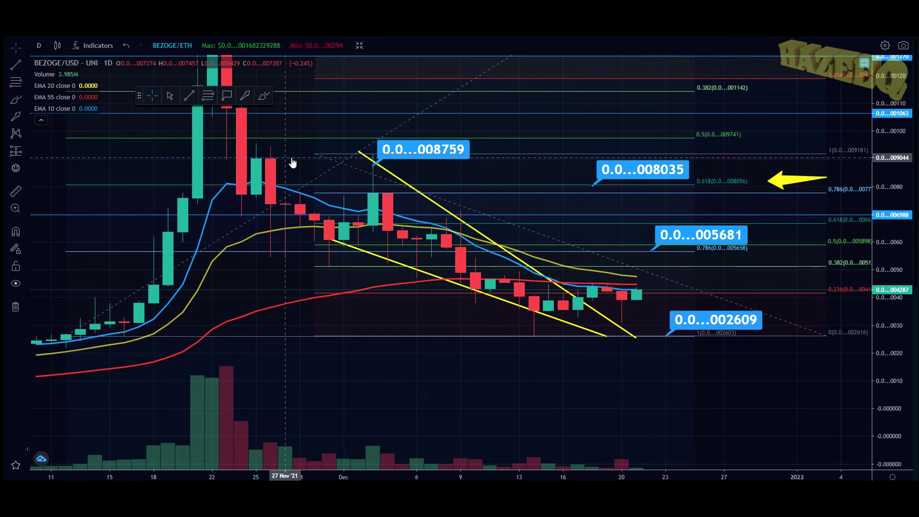
- Delete the large Fibonacci retracement spanning the November rally and examine the wedge's own retracement up to its 1.618 level
{"action": "left_click", "coordinate": [131, 187]}
{"action": "key", "text": "Delete"}
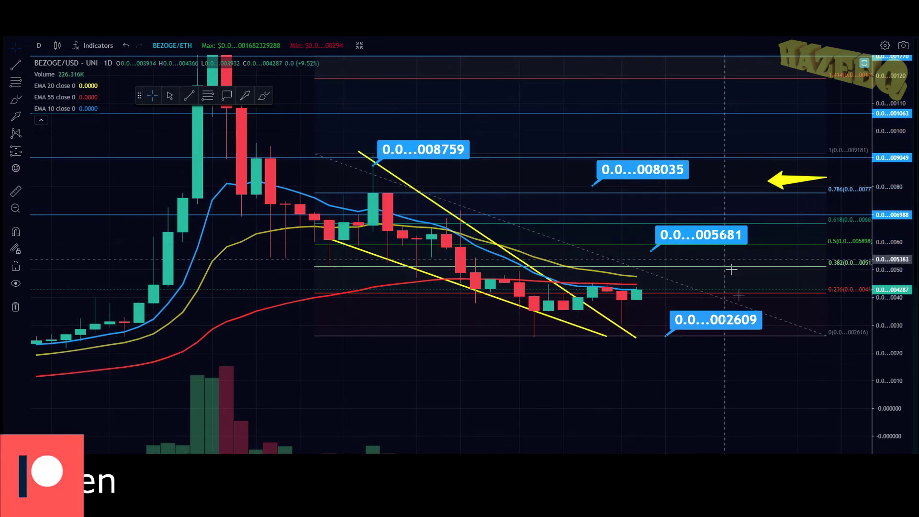
{"action": "left_click_drag", "start_coordinate": [671, 372], "coordinate": [601, 369]}
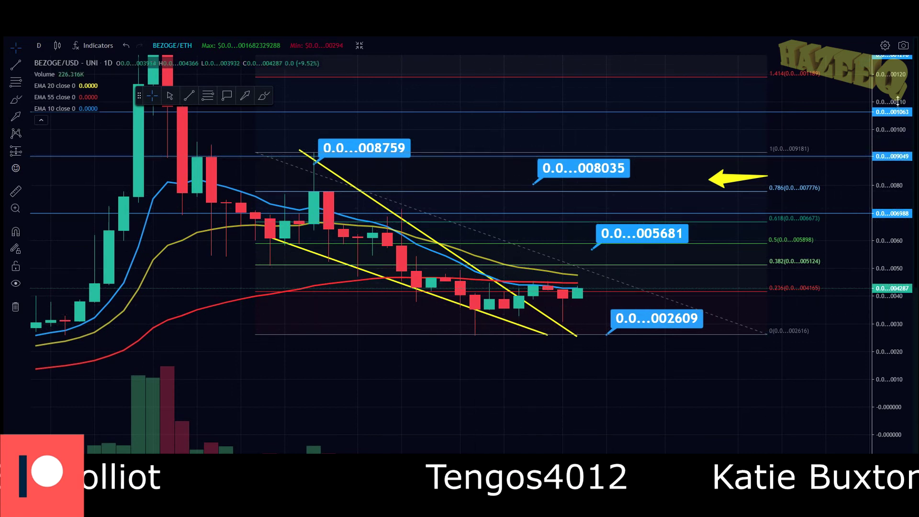
{"action": "left_click_drag", "start_coordinate": [899, 113], "coordinate": [898, 144]}
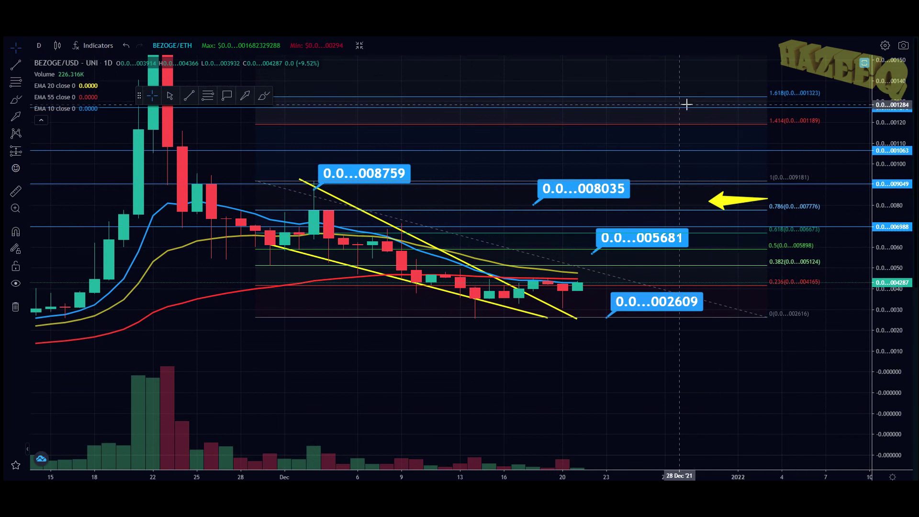
- Restore the large Fibonacci retracement, remove the one spanning the wedge, and reframe the price chart around the wedge and labelled price targets
{"action": "key", "text": "ctrl+z"}
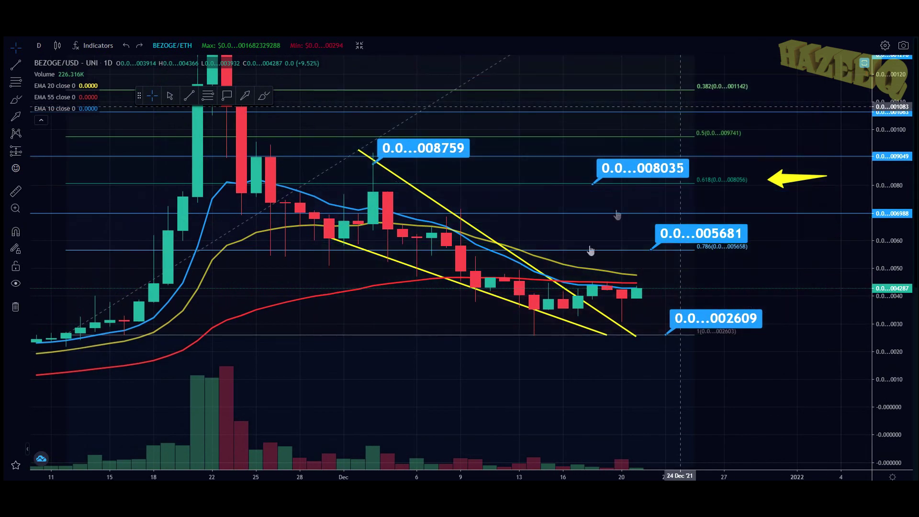
{"action": "key", "text": "ctrl+y"}
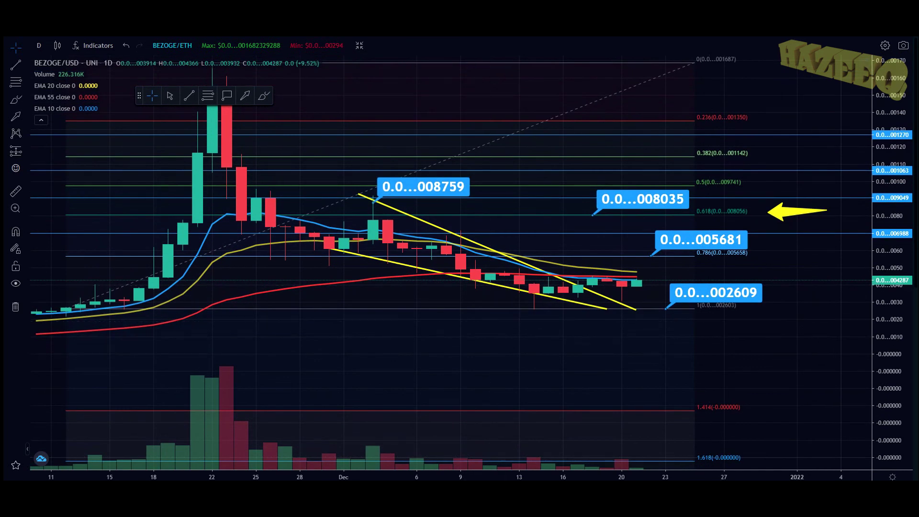
{"action": "left_click_drag", "start_coordinate": [517, 380], "coordinate": [477, 409]}
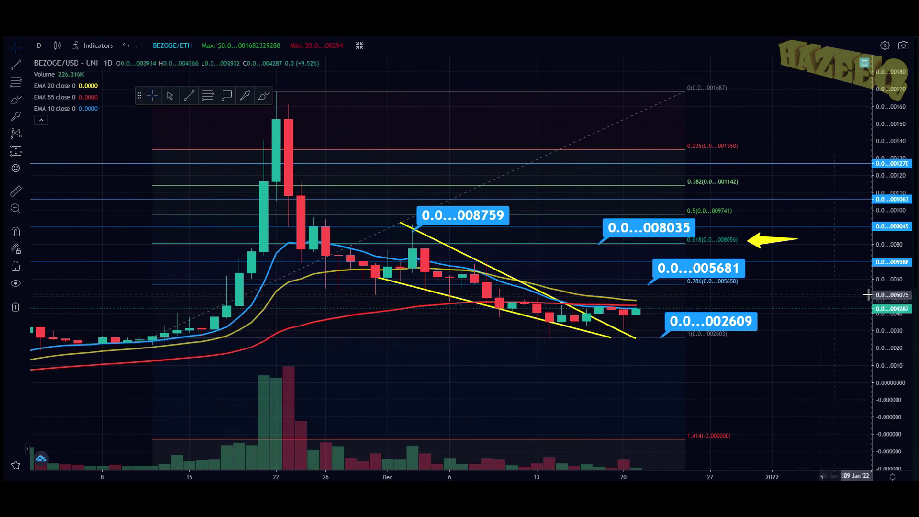
{"action": "left_click_drag", "start_coordinate": [891, 297], "coordinate": [888, 203]}
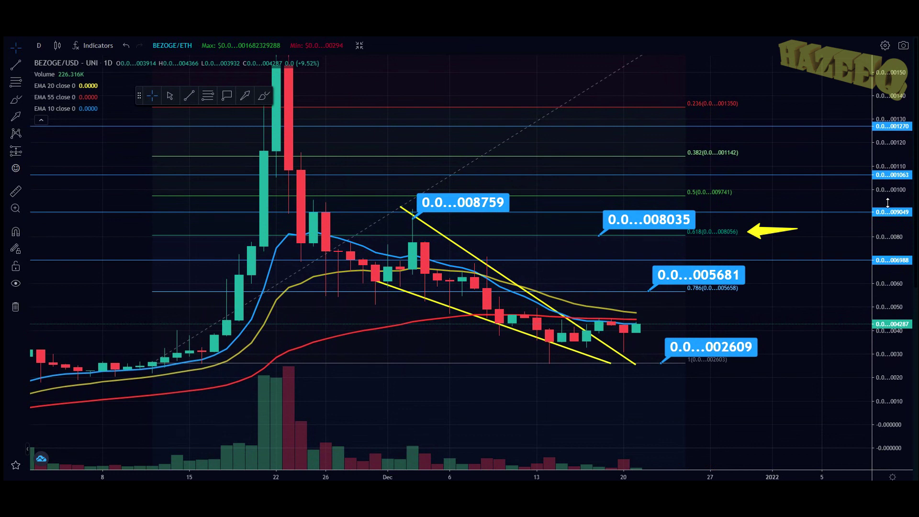